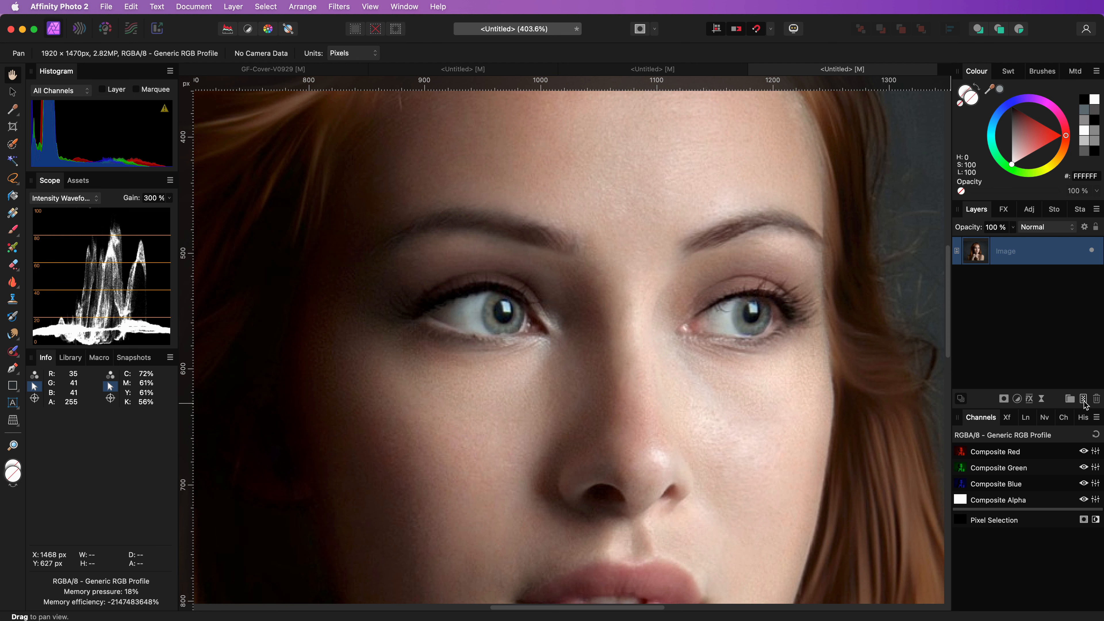
# - Add a pixel layer with the Erase blend mode and brush white over the subject's left eye opening
pyautogui.press('super+shift+n')
pyautogui.press('b')
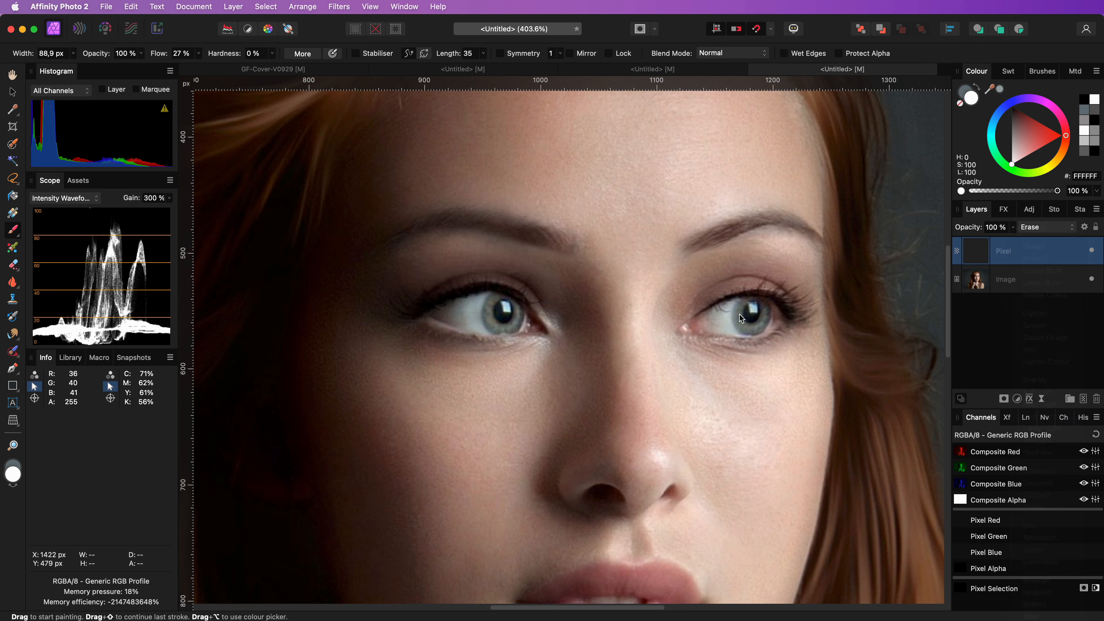
pyautogui.click(750, 315)
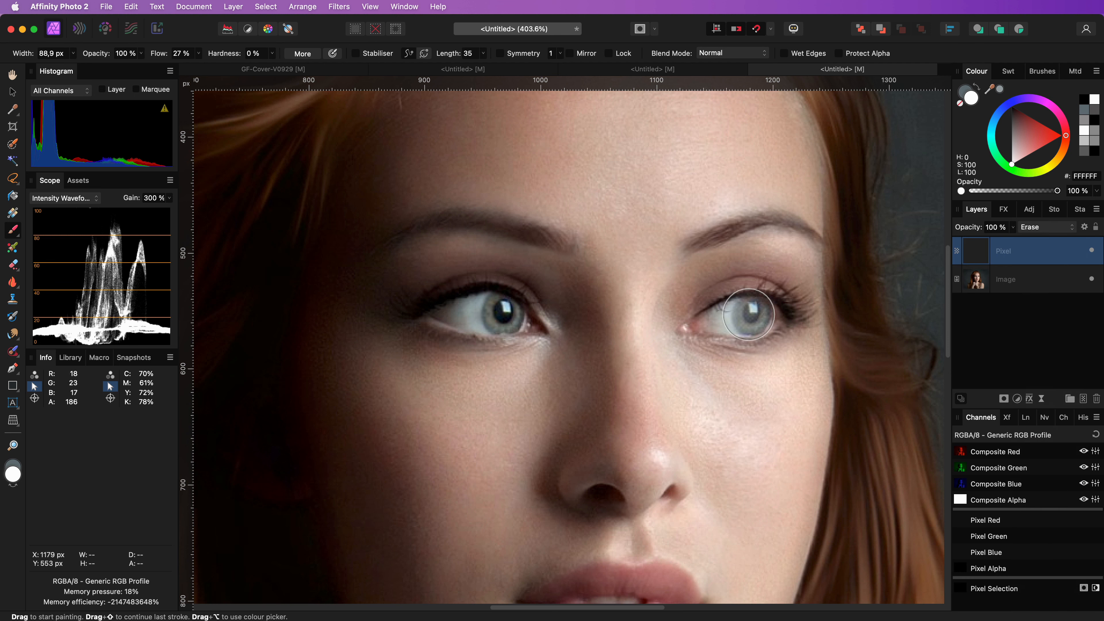
pyautogui.scroll(5, 750, 316)
pyautogui.moveTo(822, 305)
pyautogui.mouseDown()
pyautogui.moveTo(616, 326)
pyautogui.moveTo(787, 330)
pyautogui.moveTo(750, 347)
pyautogui.moveTo(770, 365)
pyautogui.moveTo(784, 276)
pyautogui.moveTo(649, 299)
pyautogui.moveTo(581, 336)
pyautogui.moveTo(673, 379)
pyautogui.mouseUp()
# - Brush white over the subject's right eye opening on the same layer with a small brush, reducing its size for the eye corners
pyautogui.press('[')
pyautogui.press('[')
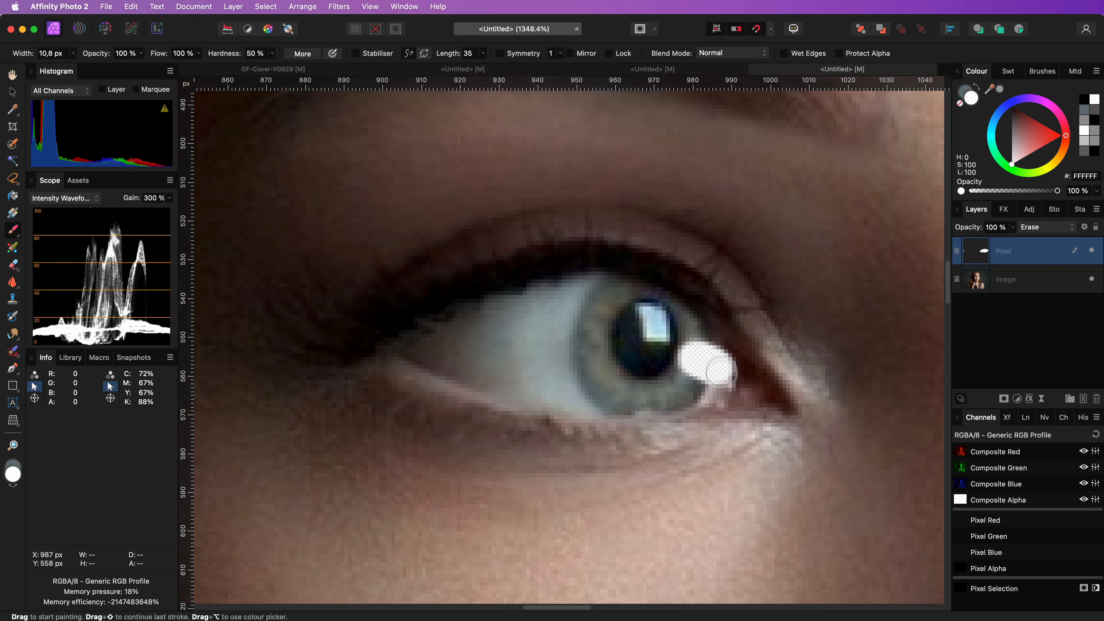
pyautogui.moveTo(703, 365)
pyautogui.mouseDown()
pyautogui.moveTo(739, 394)
pyautogui.moveTo(671, 364)
pyautogui.mouseUp()
pyautogui.press('[')
pyautogui.press('[')
pyautogui.press('[')
pyautogui.moveTo(461, 357)
pyautogui.mouseDown()
pyautogui.moveTo(588, 285)
pyautogui.moveTo(733, 369)
pyautogui.moveTo(751, 400)
pyautogui.moveTo(623, 408)
pyautogui.mouseUp()
pyautogui.press('super+4')
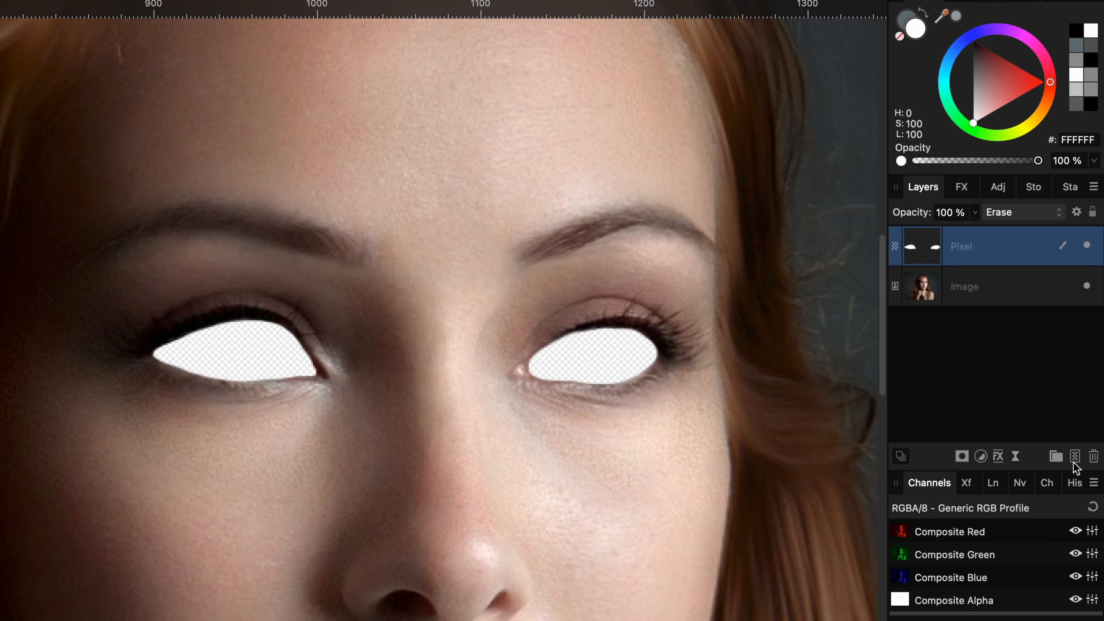
# - Add another empty pixel layer, put it in its own group and expand the group
pyautogui.click(1074, 460)
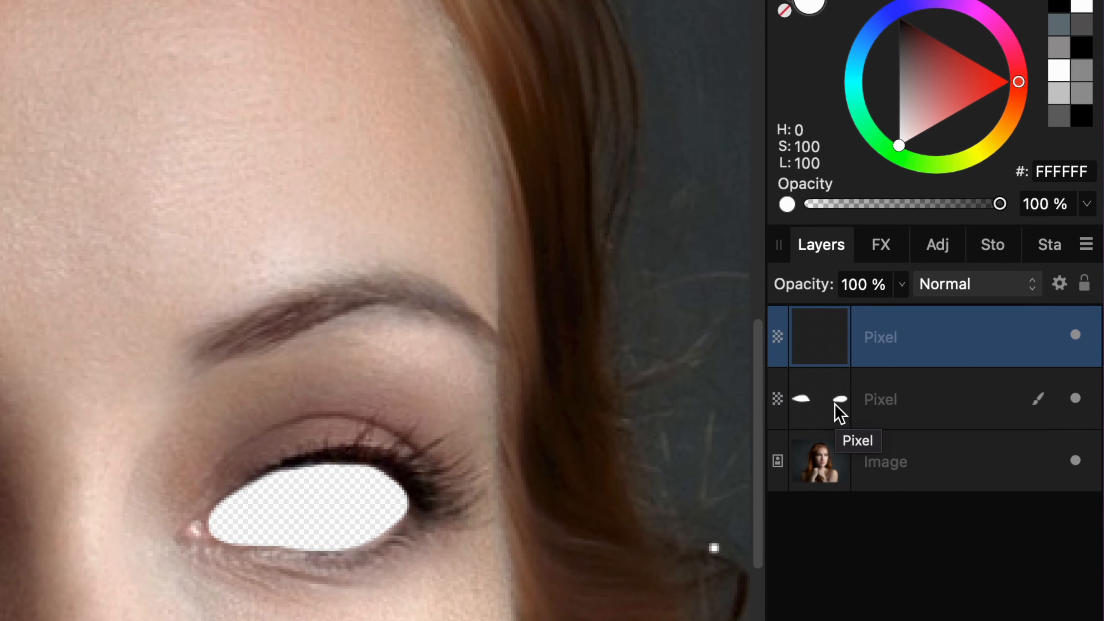
pyautogui.hotkey('ctrl', 'g')
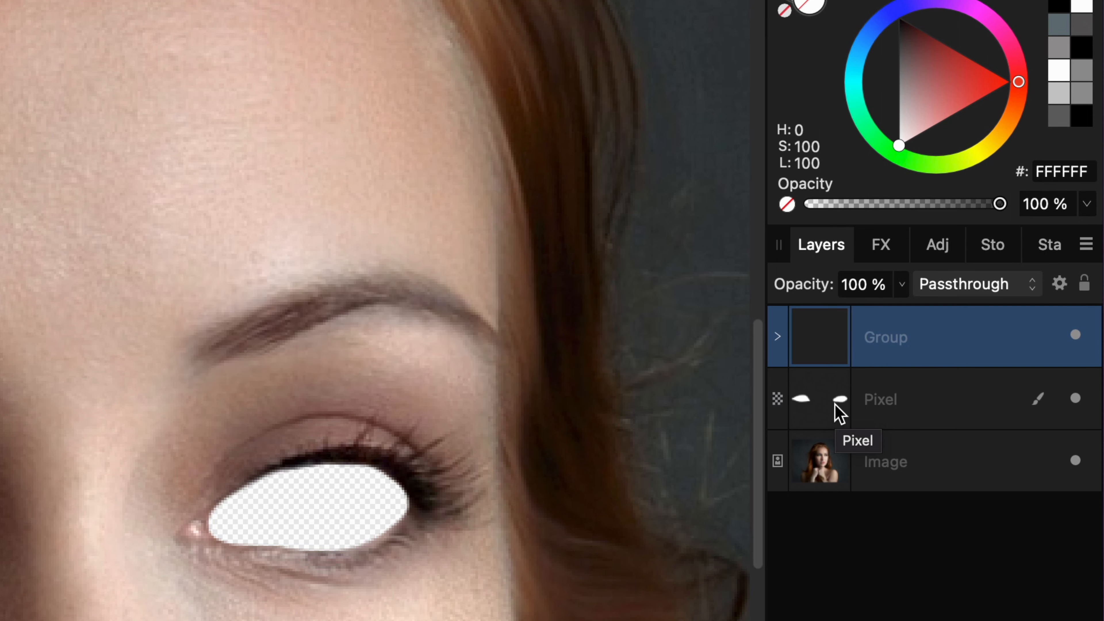
pyautogui.click(778, 337)
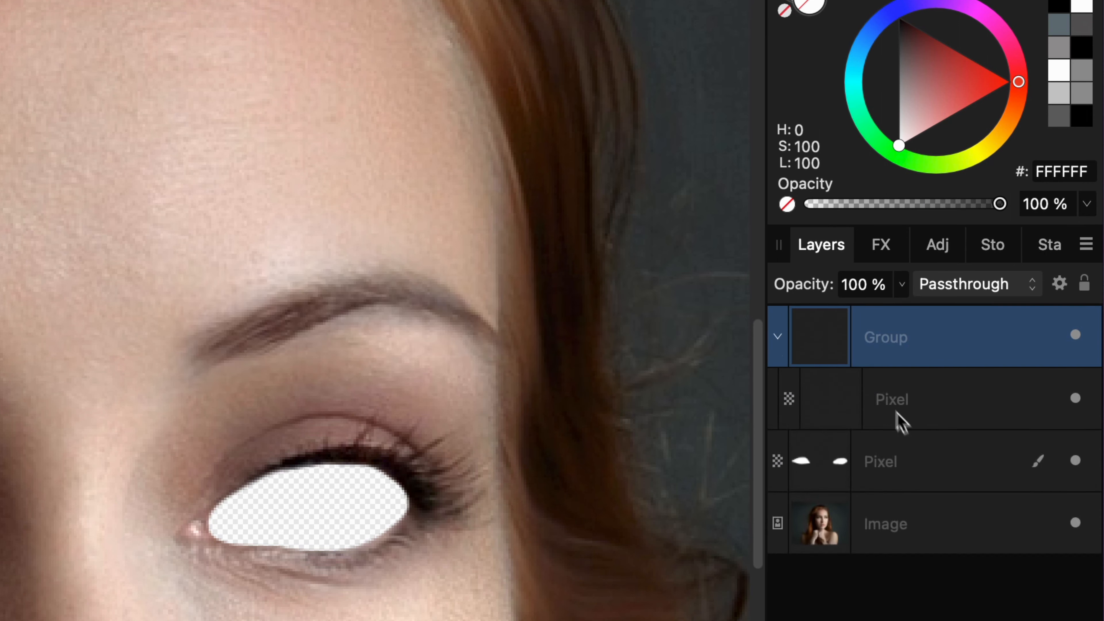
# - Change the blend mode of the layer holding the painted eye shapes to Normal
pyautogui.click(839, 465)
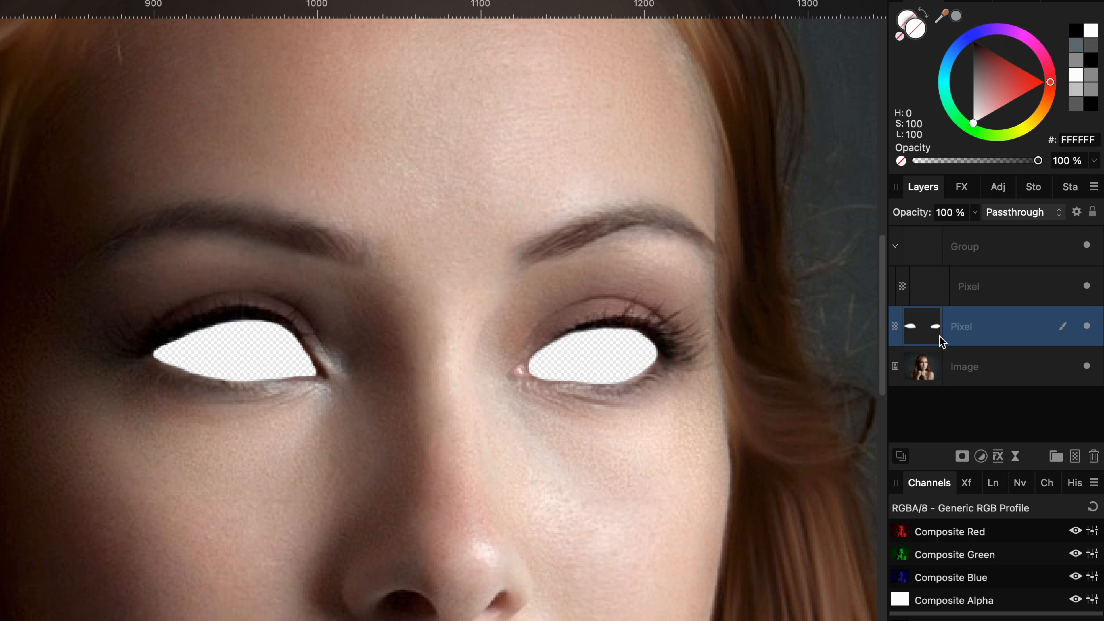
pyautogui.click(942, 342)
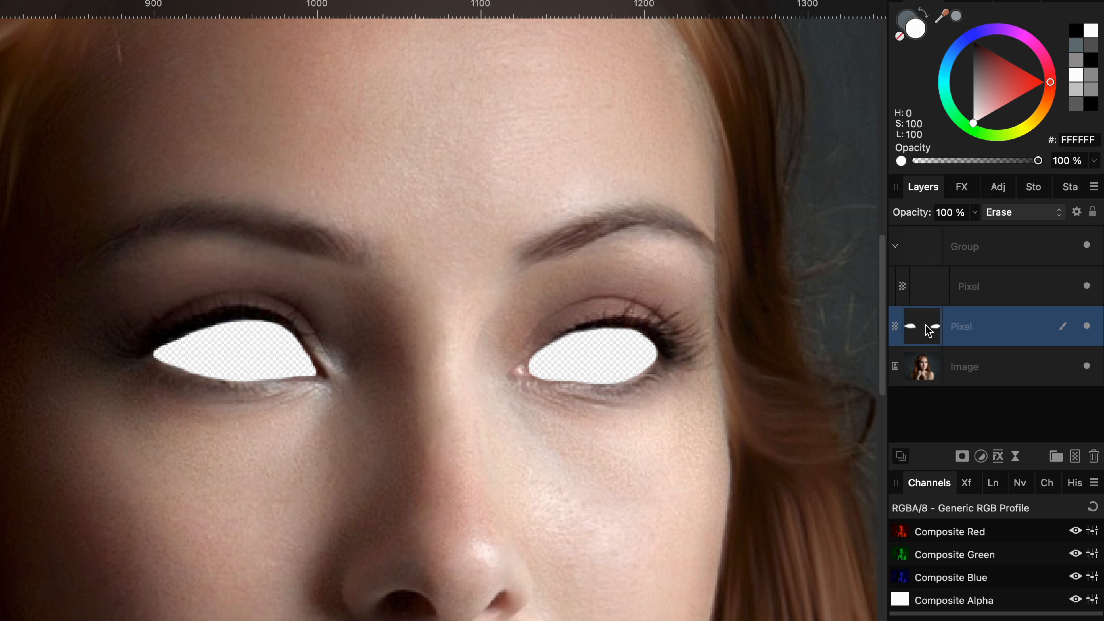
pyautogui.click(1021, 214)
pyautogui.scroll(5, 1021, 216)
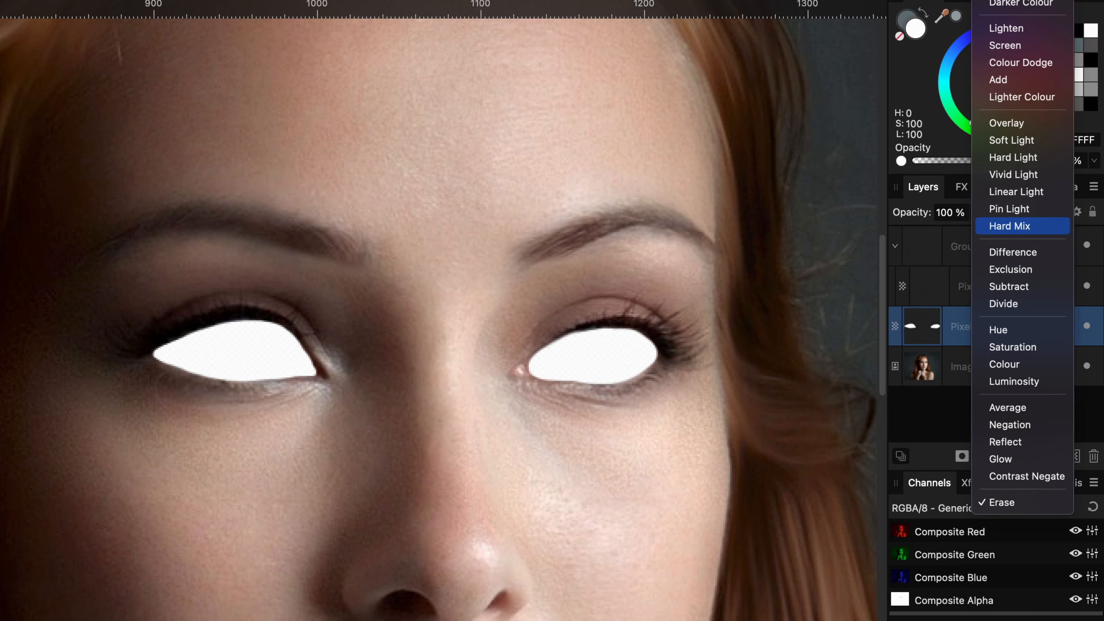
pyautogui.click(1021, 222)
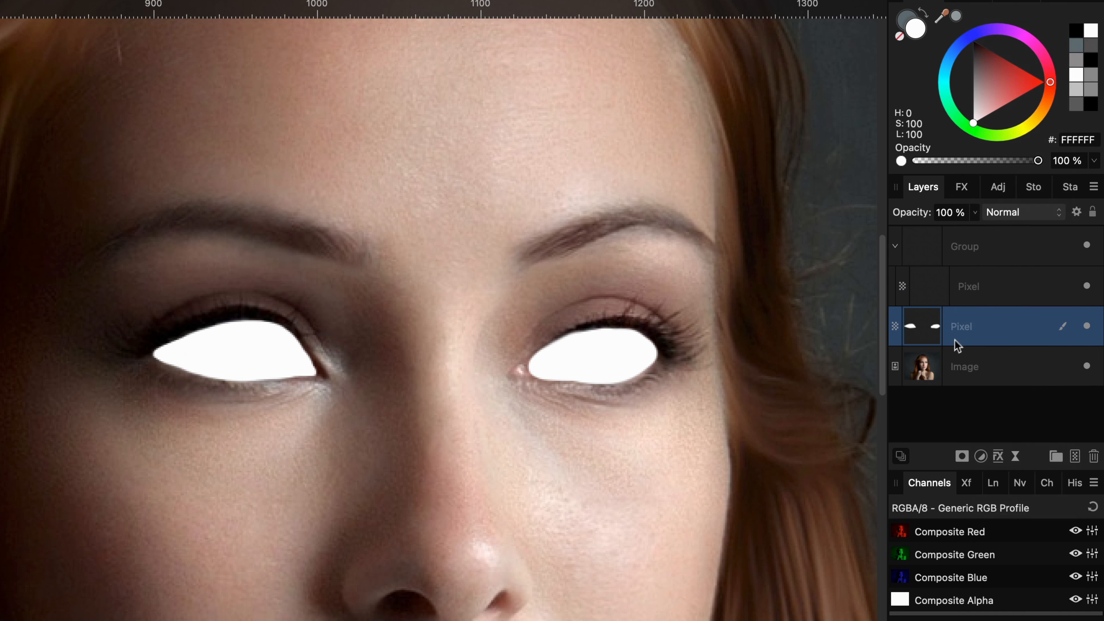
# - Load the painted eye shapes as a selection and add a mask from it to the group
pyautogui.keyDown('super'); pyautogui.click(919, 328); pyautogui.keyUp('super')
pyautogui.click(924, 254)
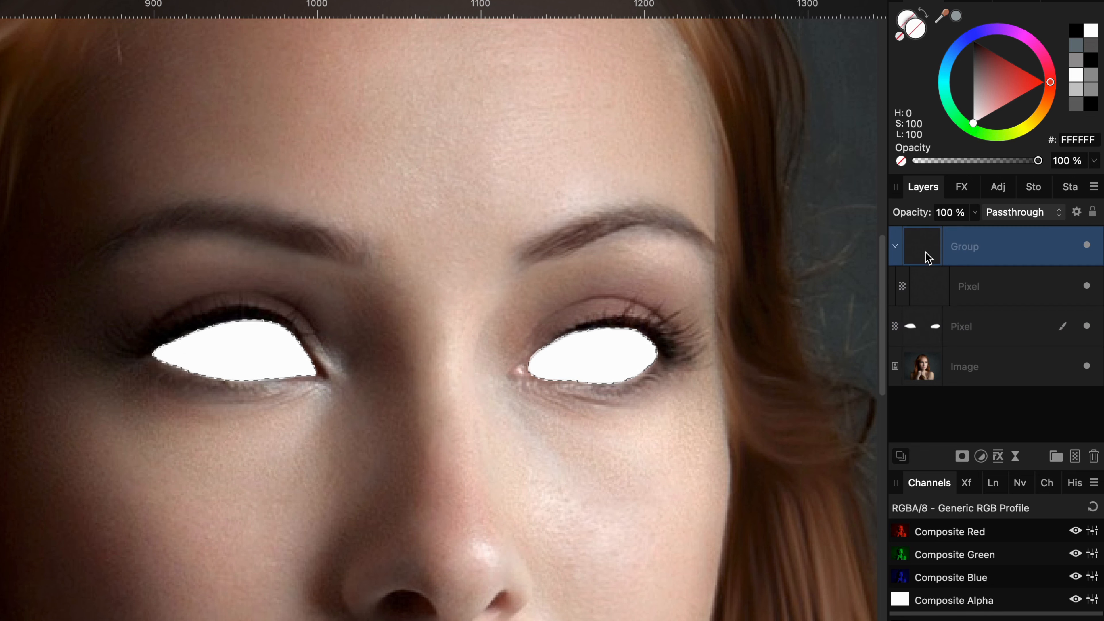
pyautogui.click(962, 457)
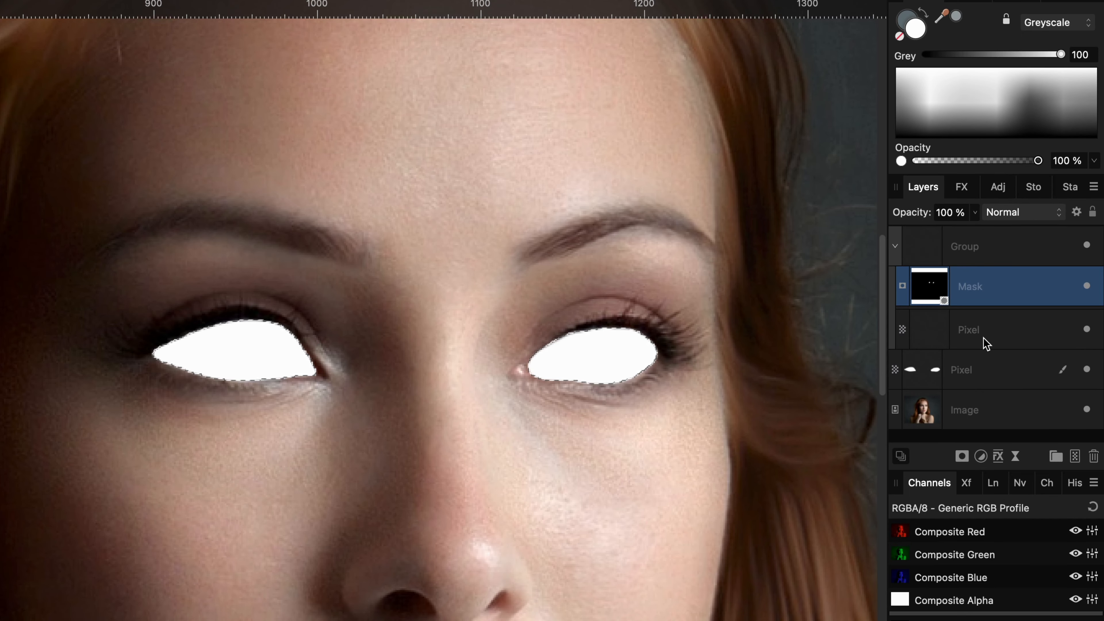
# - Delete the layer with the white eye shapes and clear the selection
pyautogui.click(994, 377)
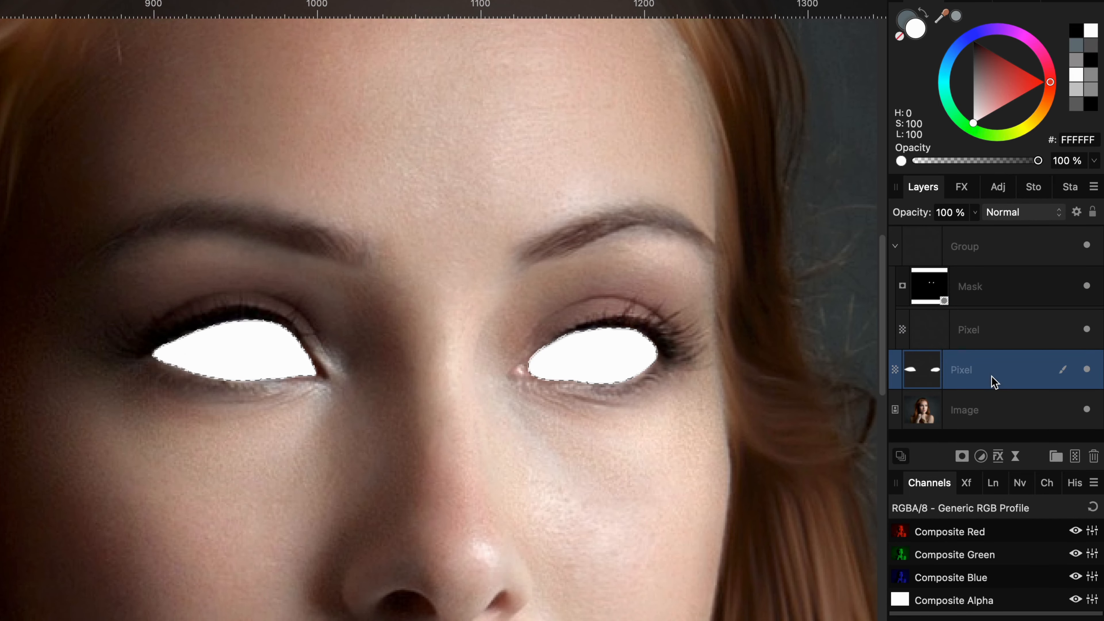
pyautogui.click(1094, 456)
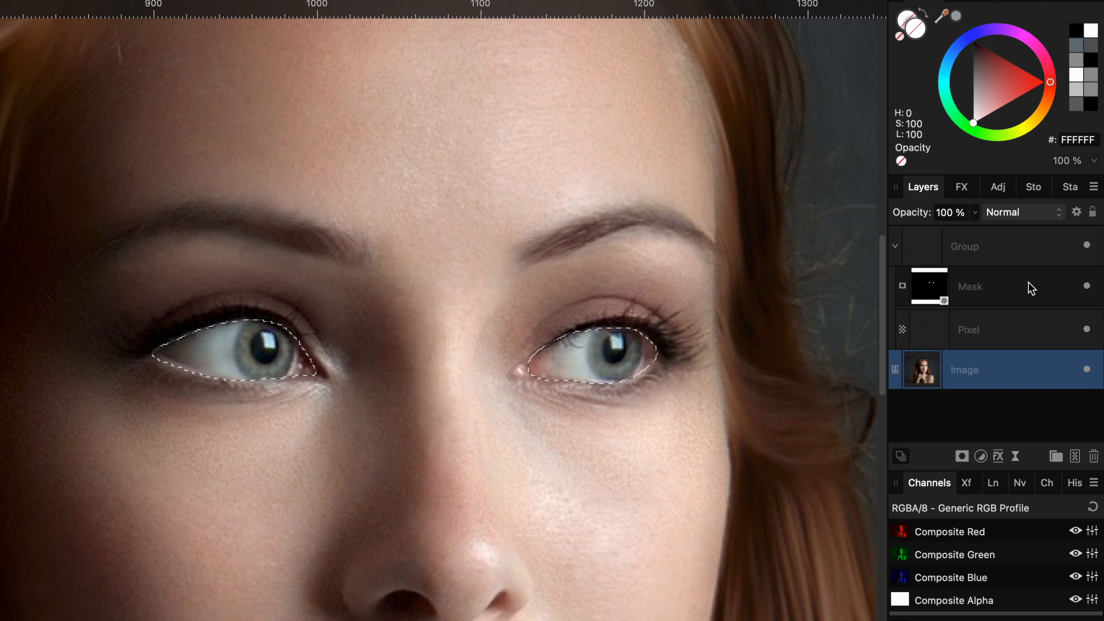
pyautogui.press('super+d')
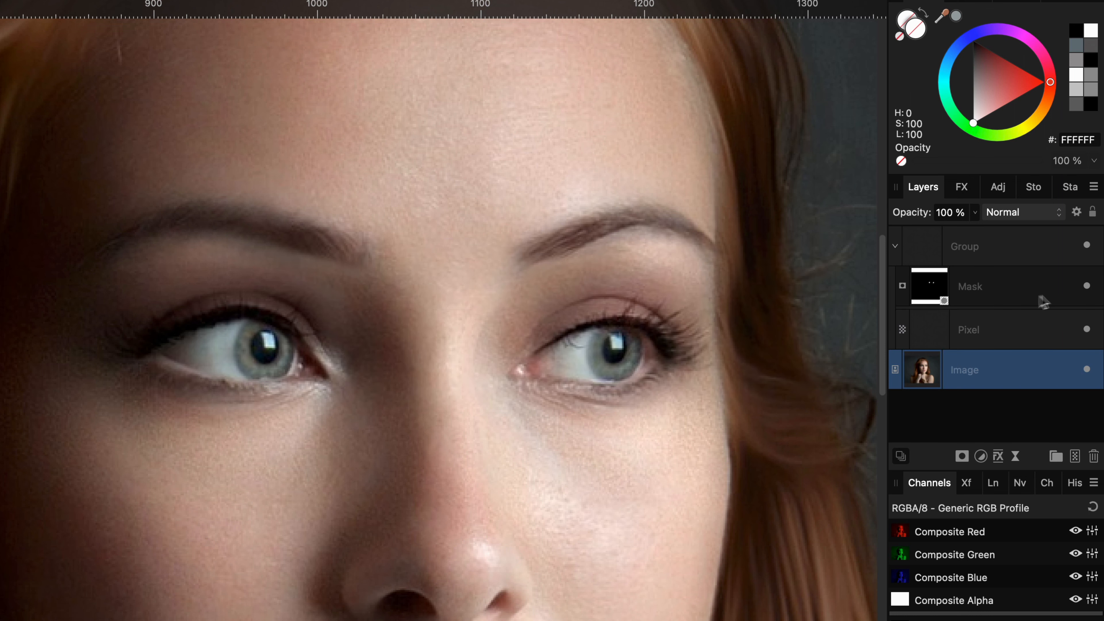
# - Select the empty pixel layer inside the group and set the brush to 20% flow and 0% hardness
pyautogui.click(928, 332)
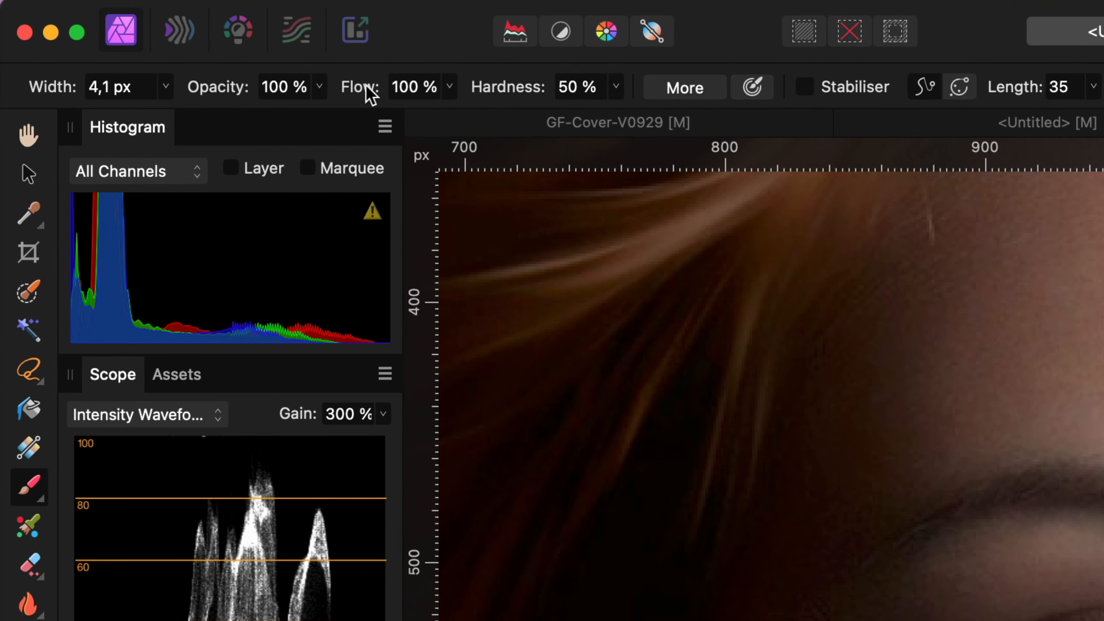
pyautogui.click(417, 86)
pyautogui.write('20')
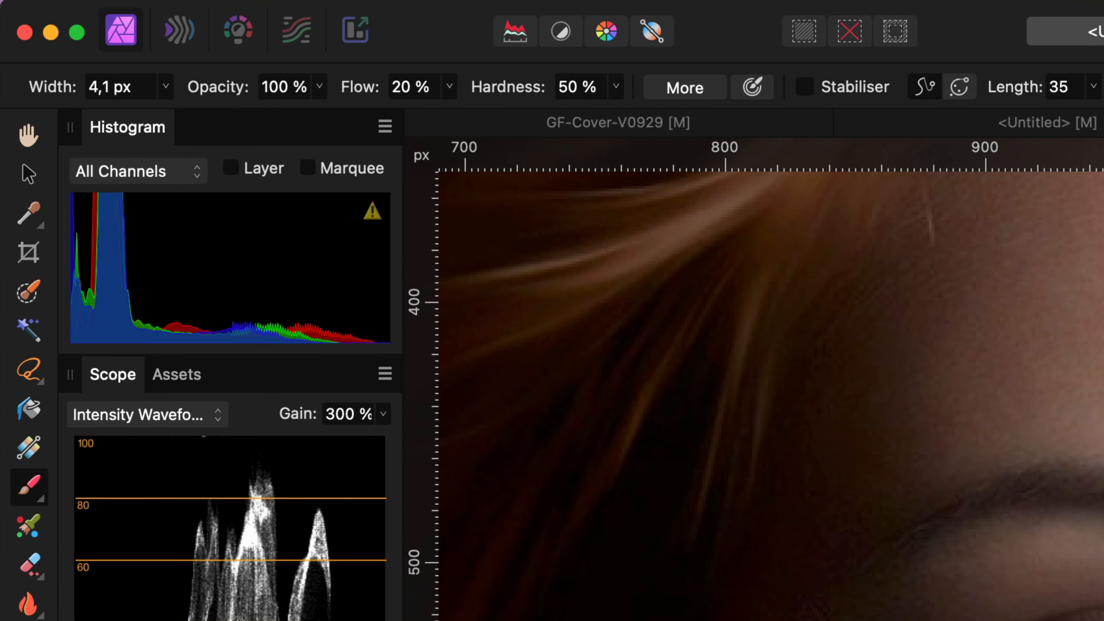
pyautogui.press('Tab')
pyautogui.write('0')
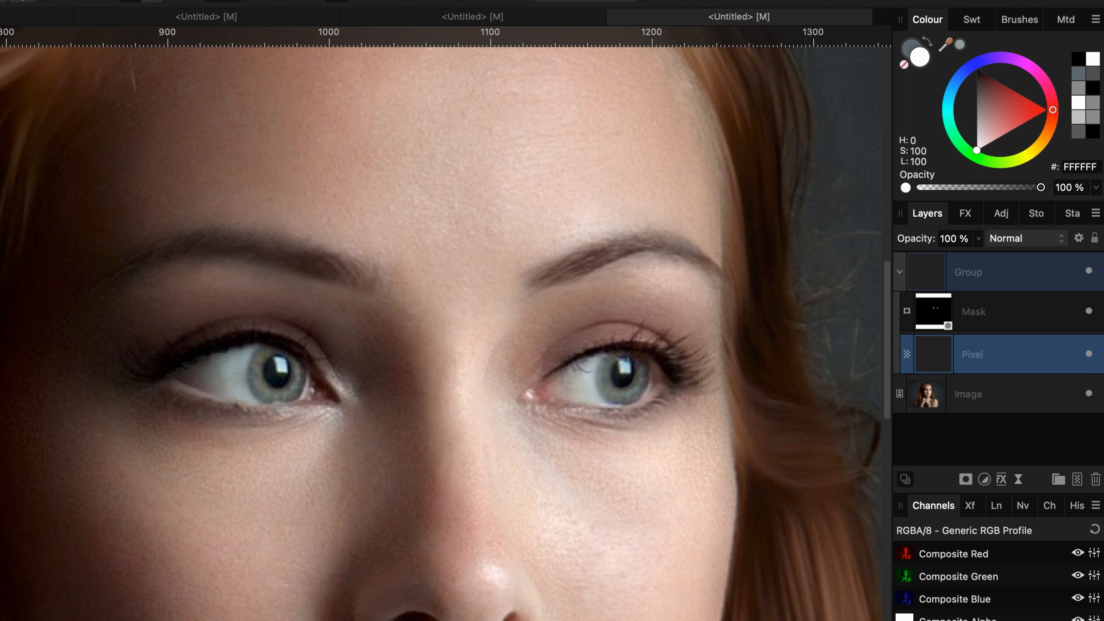
# - Sample the grey 919A99 from the white of the right eye and dab it over that eye's iris with an enlarged brush
pyautogui.moveTo(946, 44); pyautogui.dragTo(231, 393)
pyautogui.click(960, 45)
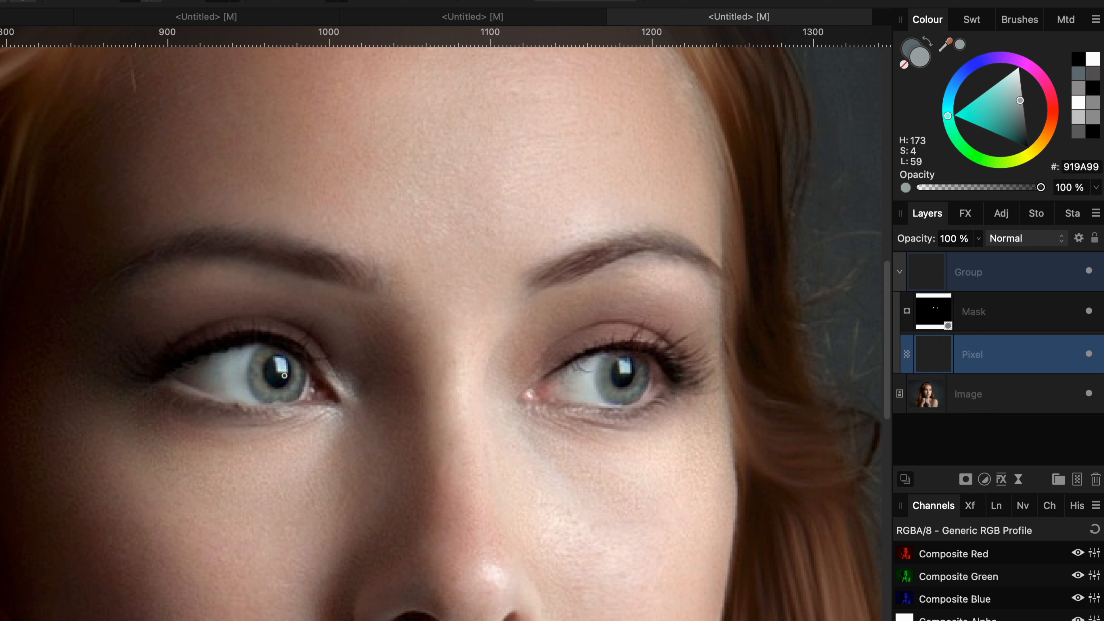
pyautogui.press(']')
pyautogui.press(']')
pyautogui.press(']')
pyautogui.press(']')
pyautogui.press(']')
pyautogui.press(']')
pyautogui.press(']')
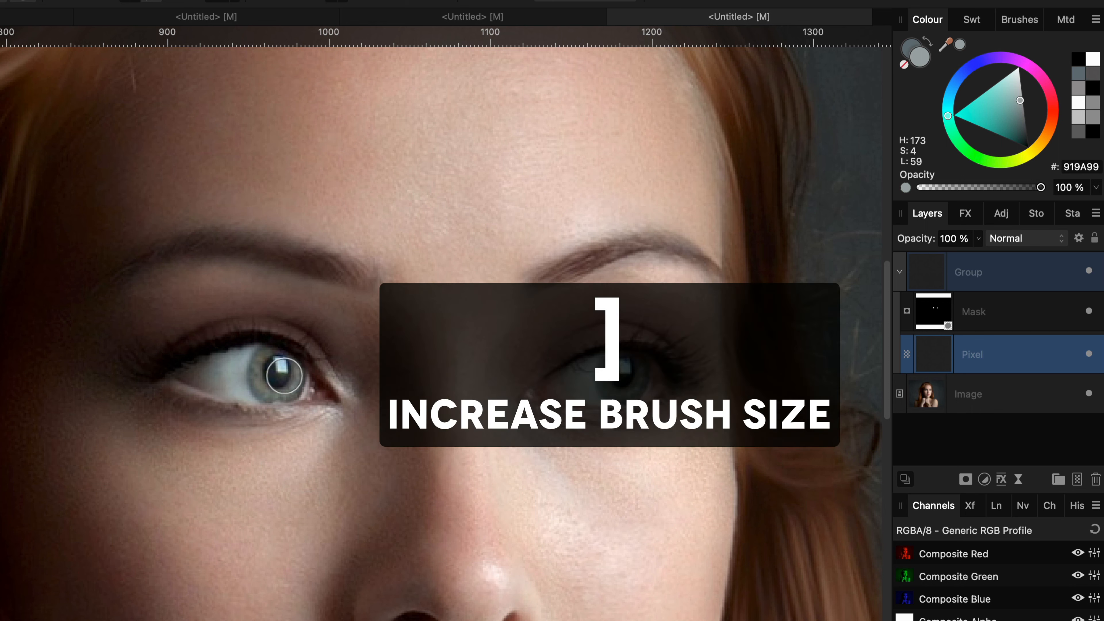
pyautogui.press(']')
pyautogui.press(']')
pyautogui.press(']')
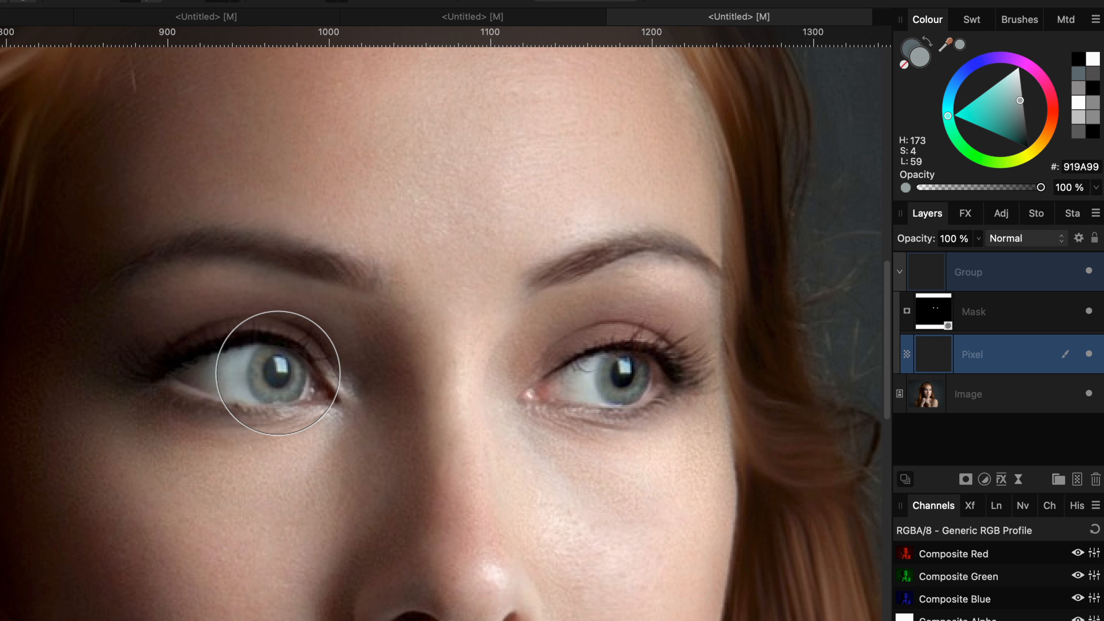
pyautogui.click(278, 373)
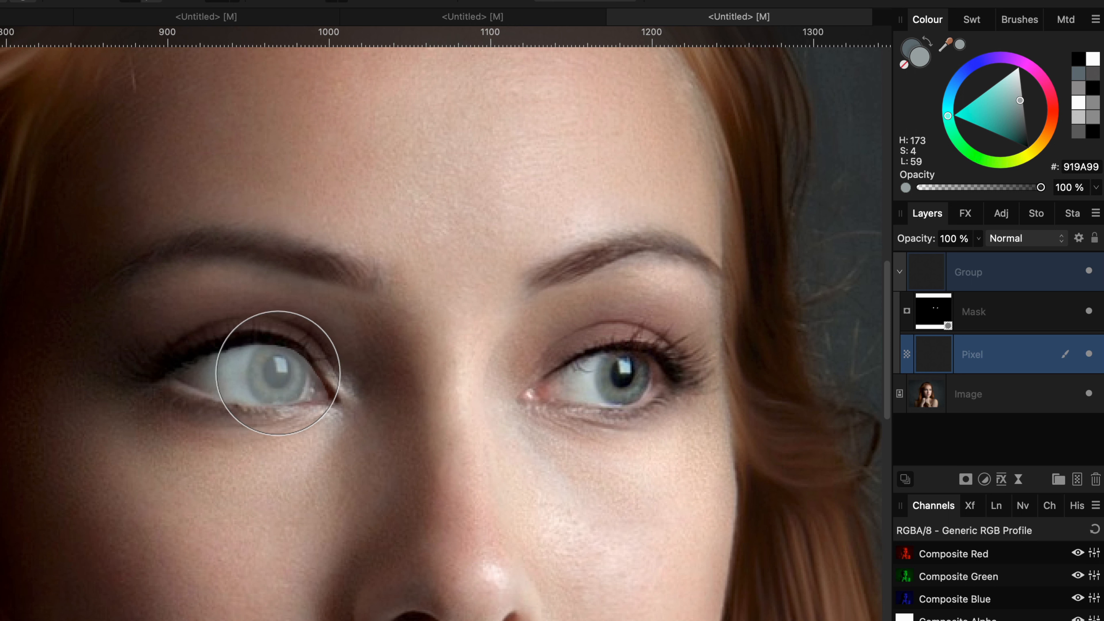
pyautogui.click(278, 372)
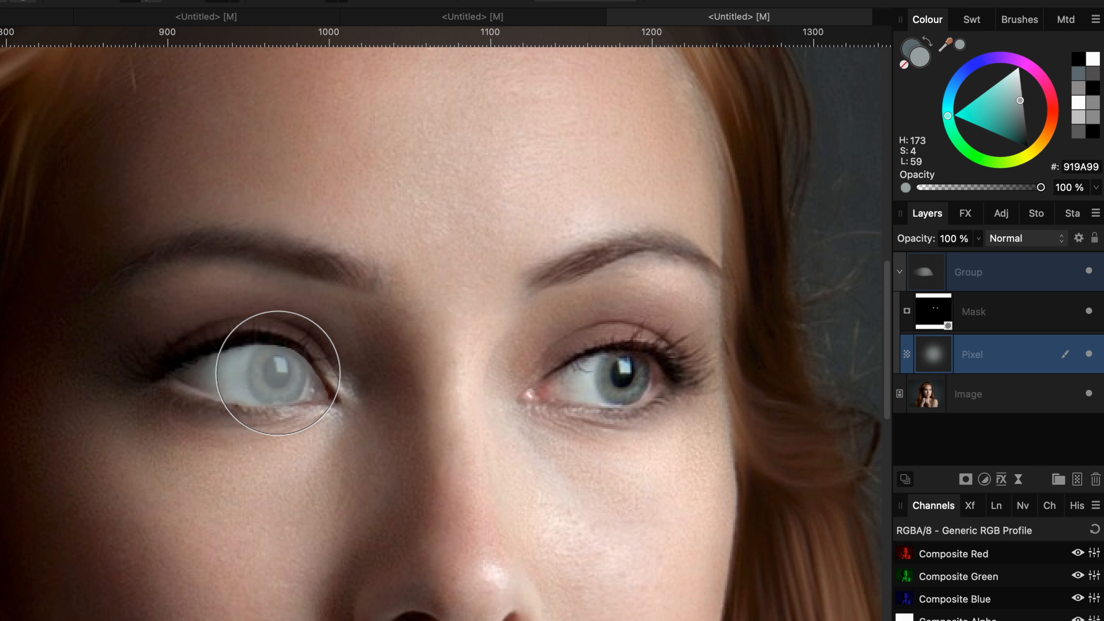
pyautogui.click(278, 373)
# - Enlarge the brush and dab the same grey over the subject's left eye
pyautogui.press(']')
pyautogui.press(']')
pyautogui.press(']')
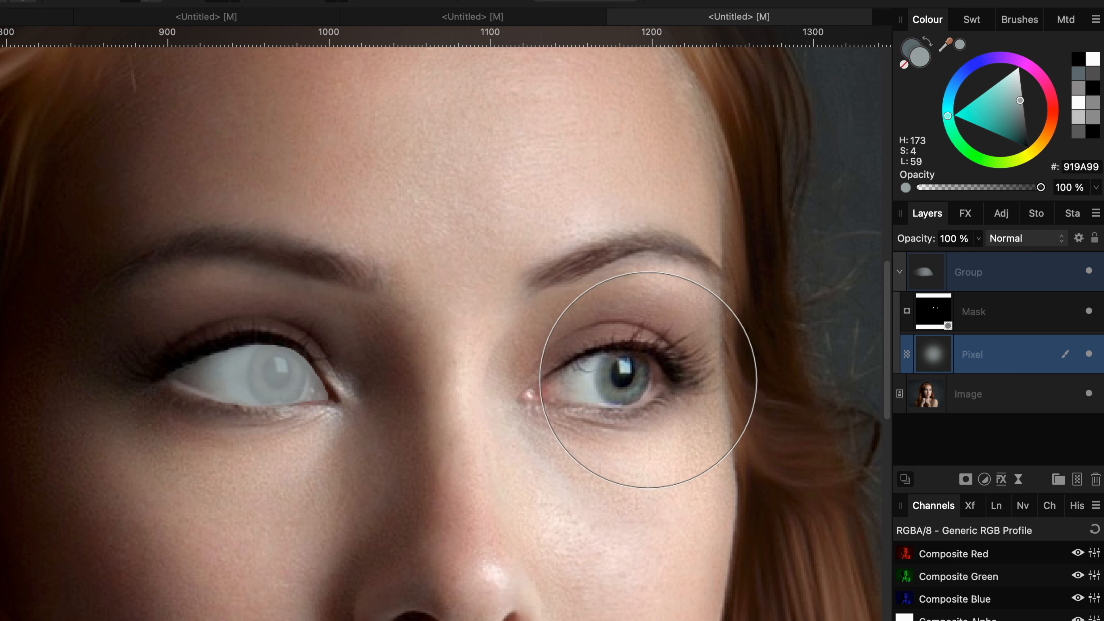
pyautogui.click(653, 372)
pyautogui.click(609, 372)
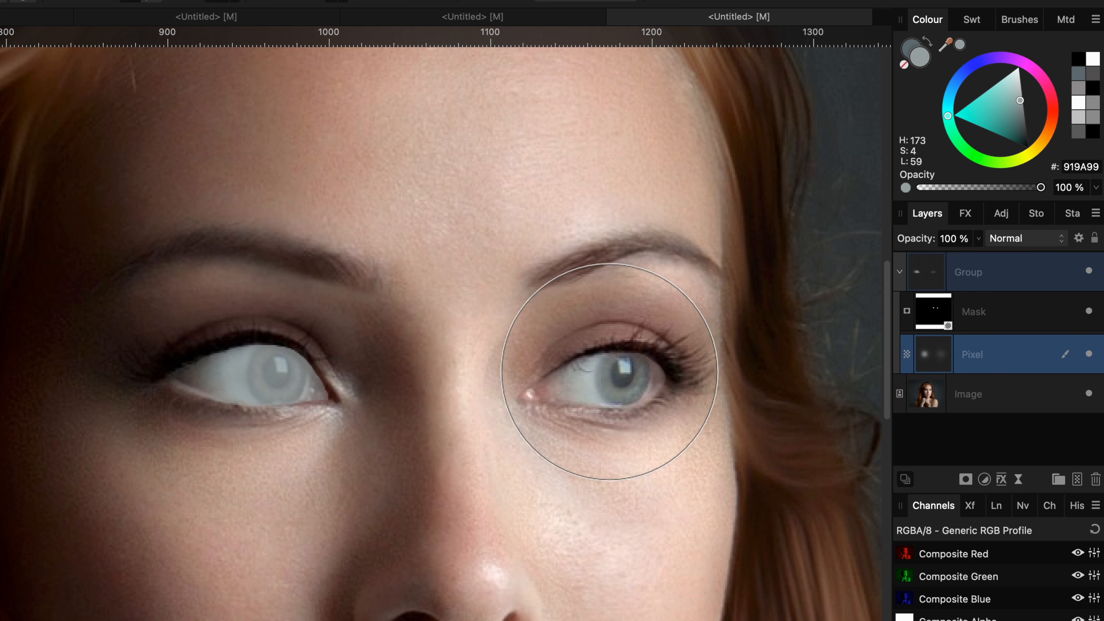
# - Build up more grey over the left iris and pupil with a progressively smaller brush
pyautogui.press('[')
pyautogui.press('[')
pyautogui.press('[')
pyautogui.press('[')
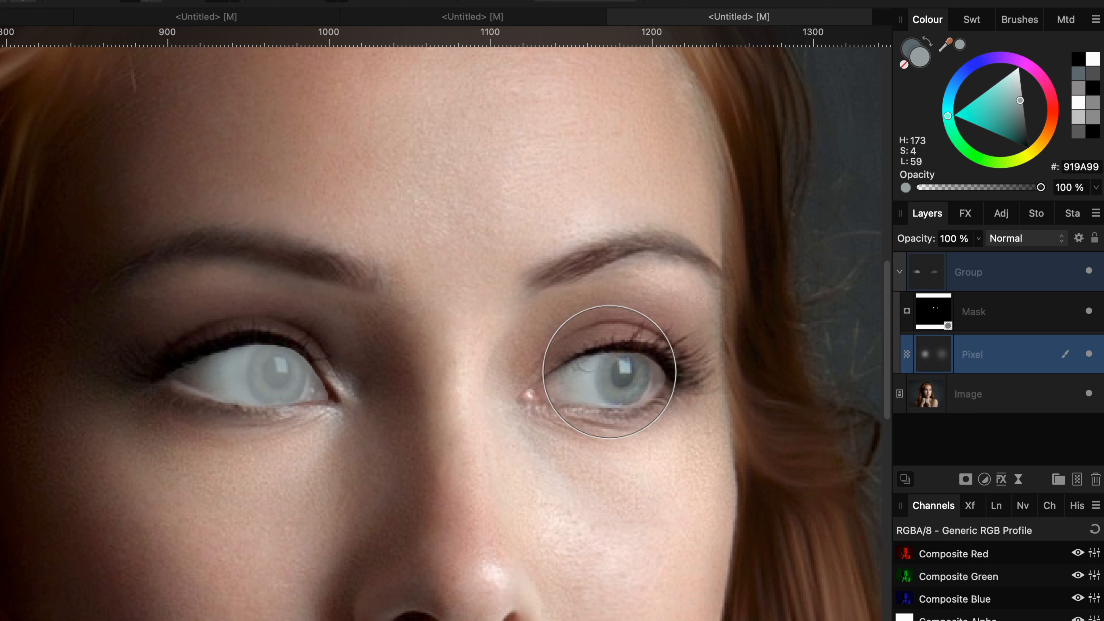
pyautogui.press('[')
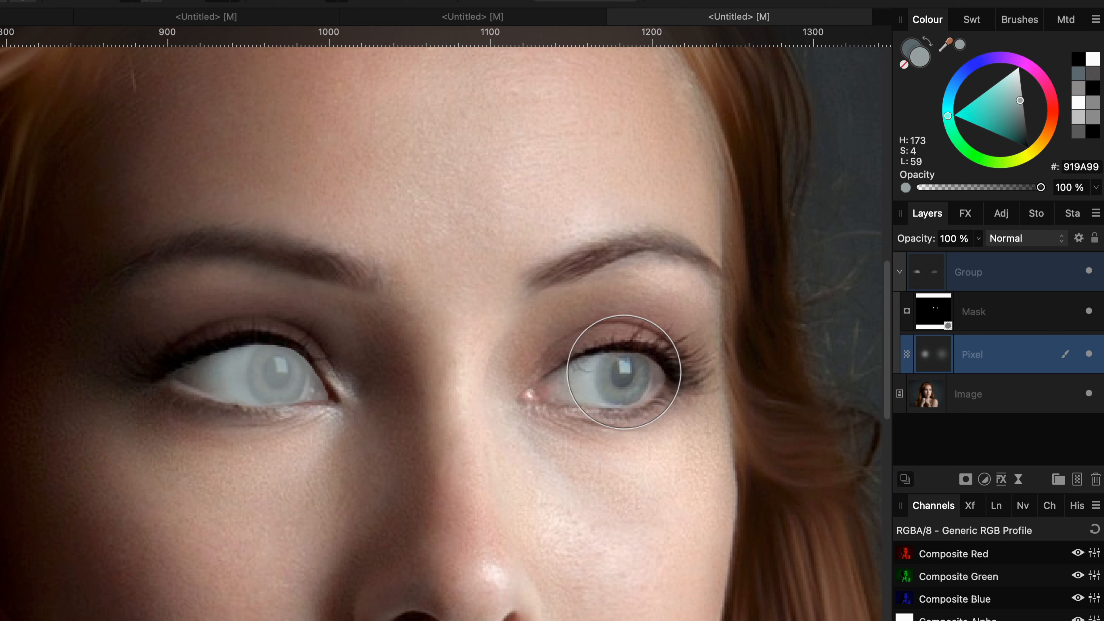
pyautogui.press('[')
pyautogui.press('[')
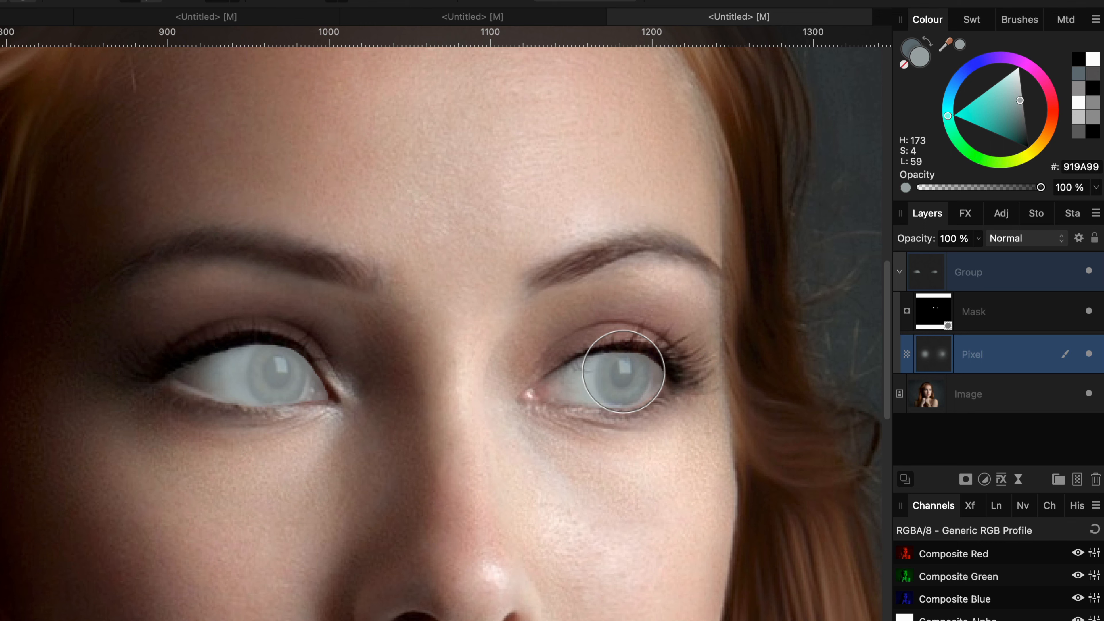
pyautogui.press(']')
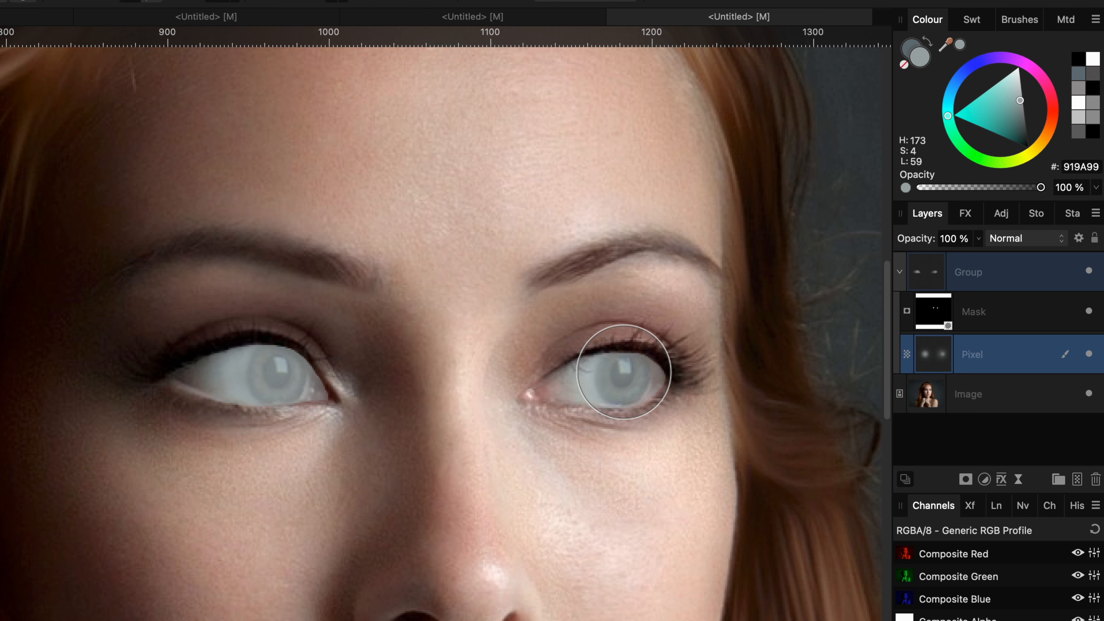
# - Lighten the brush colour to BBC7C5 and dab it over the centres of both irises with a smaller brush
pyautogui.moveTo(1020, 101); pyautogui.dragTo(1018, 88)
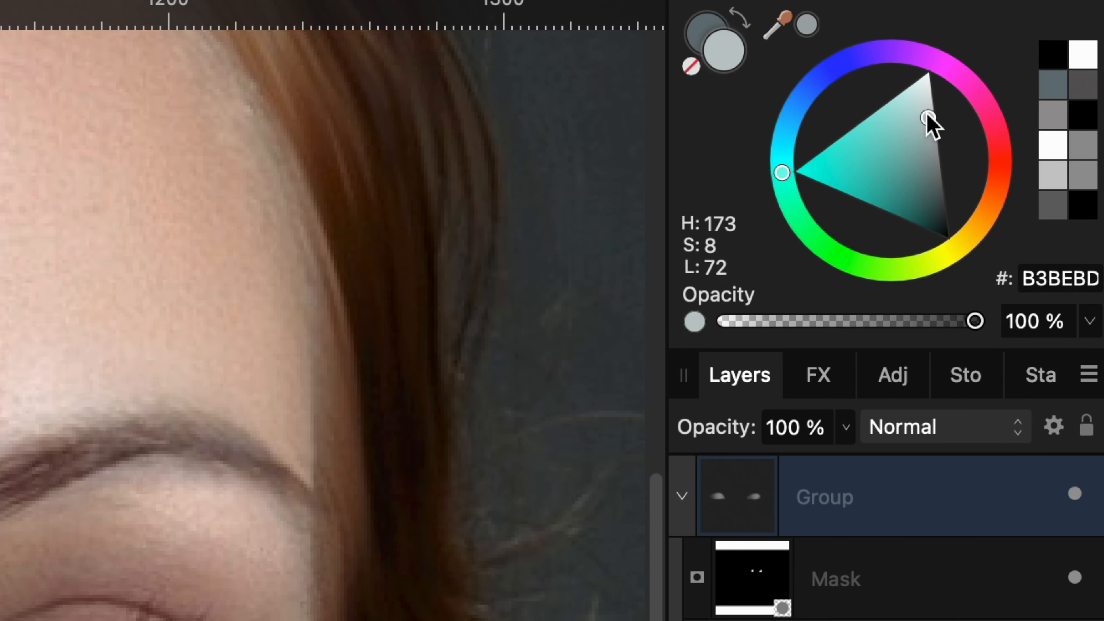
pyautogui.moveTo(927, 118); pyautogui.dragTo(927, 112)
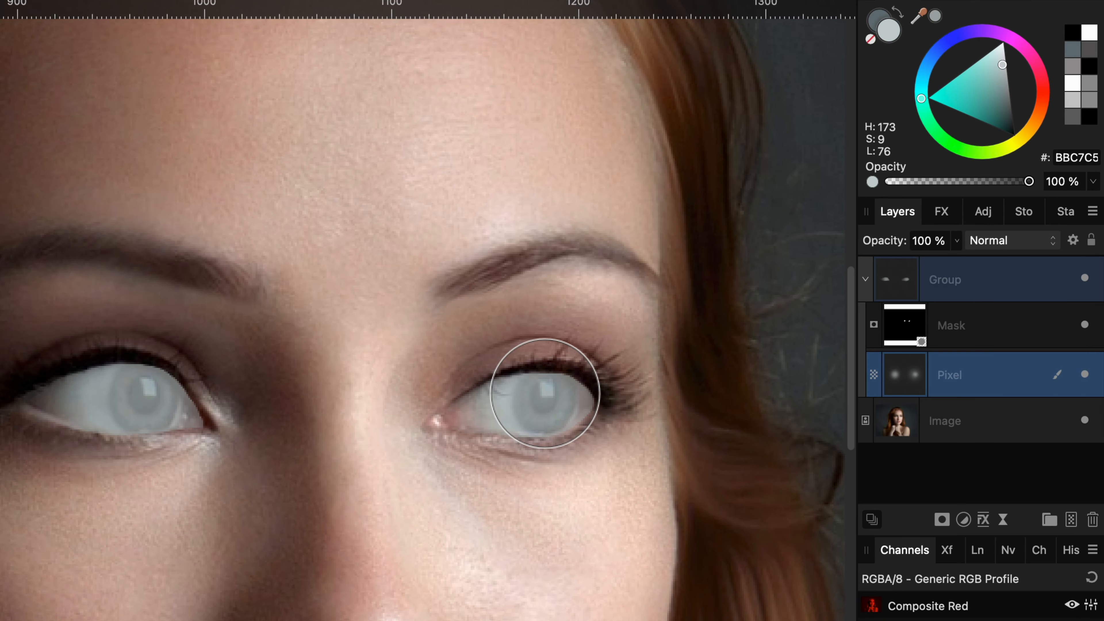
pyautogui.press('[')
pyautogui.press('[')
pyautogui.press('[')
pyautogui.press('[')
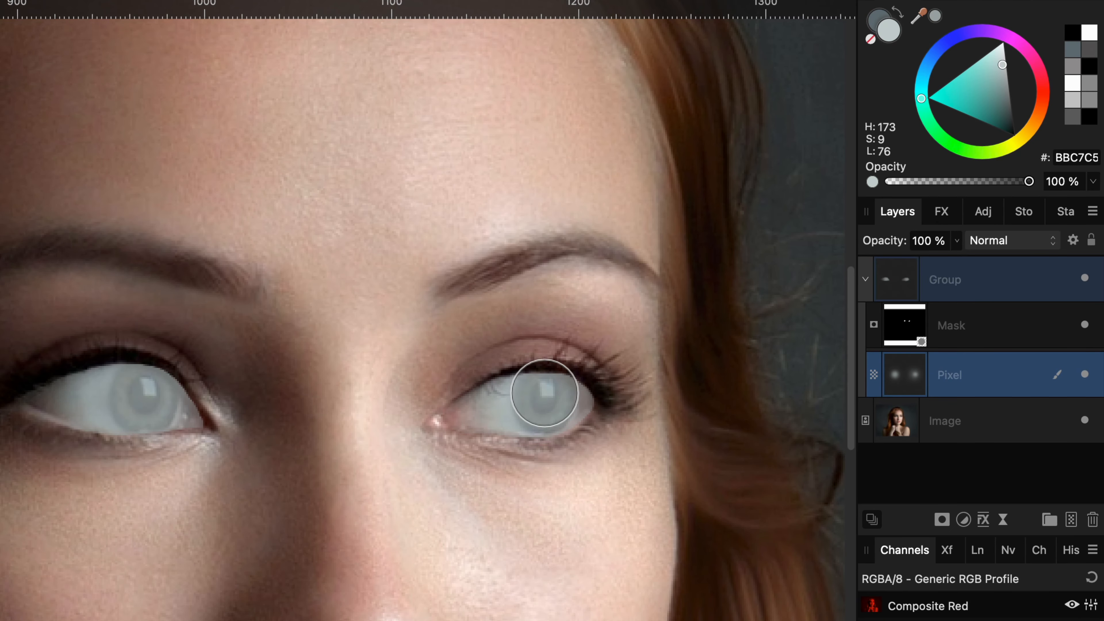
pyautogui.press('[')
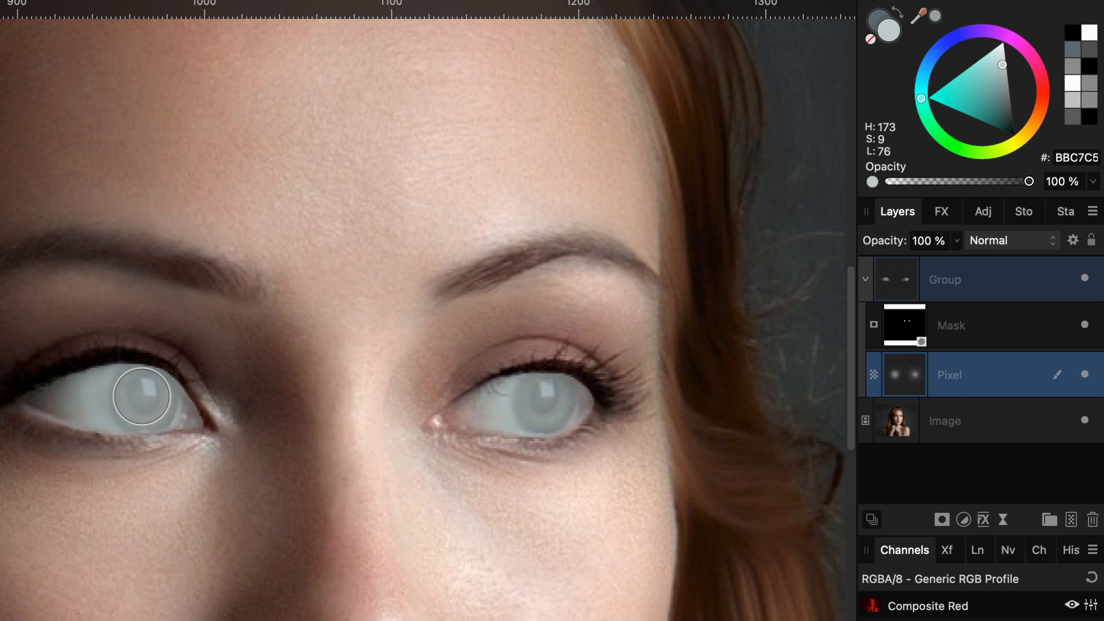
pyautogui.click(141, 396)
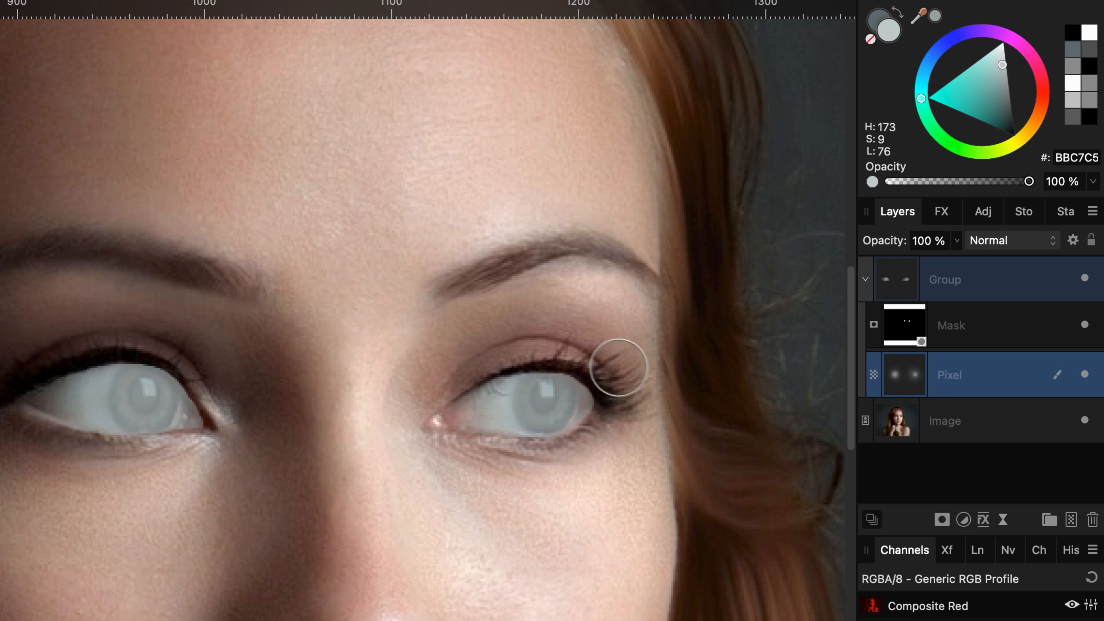
# - Lighten the brush colour to D1DAD9 and dab it over the centres of both irises with a progressively smaller brush
pyautogui.click(547, 395)
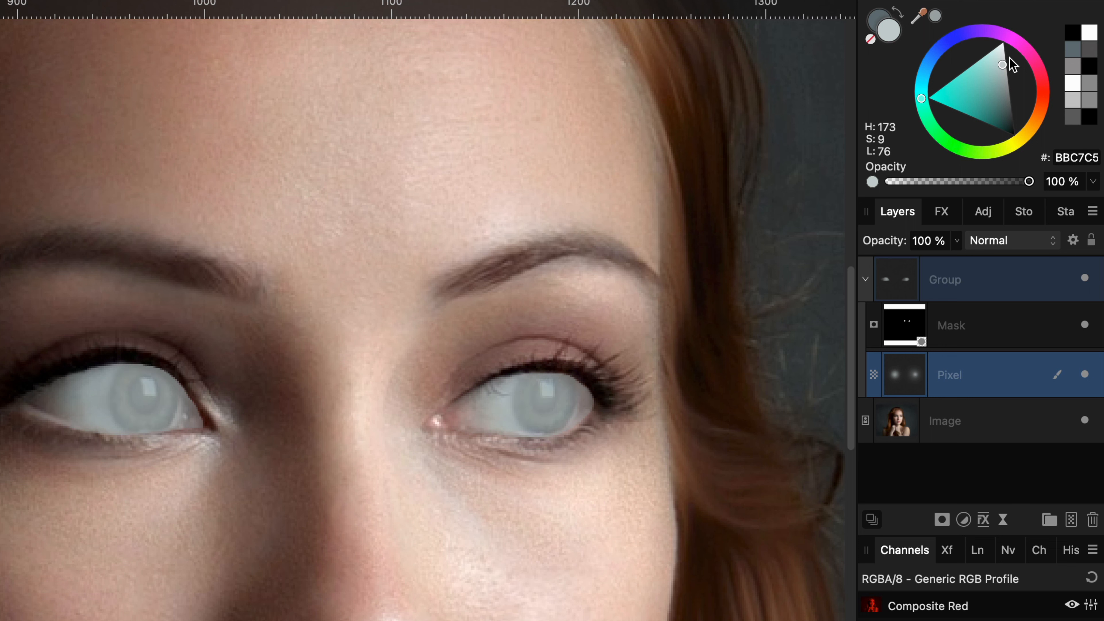
pyautogui.moveTo(1008, 59); pyautogui.dragTo(1002, 55)
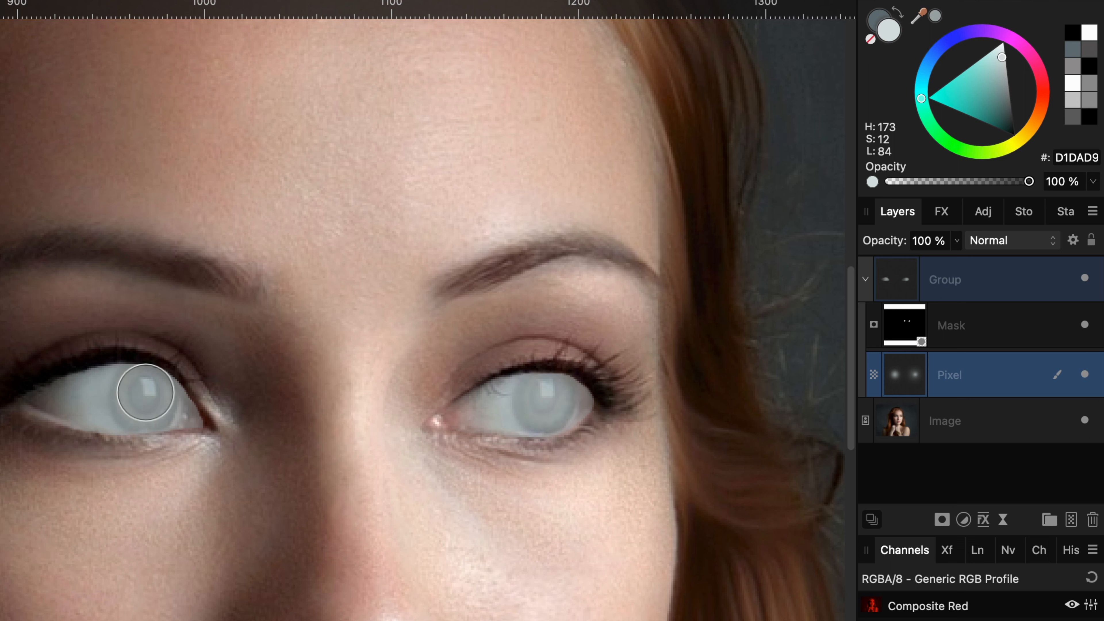
pyautogui.click(147, 396)
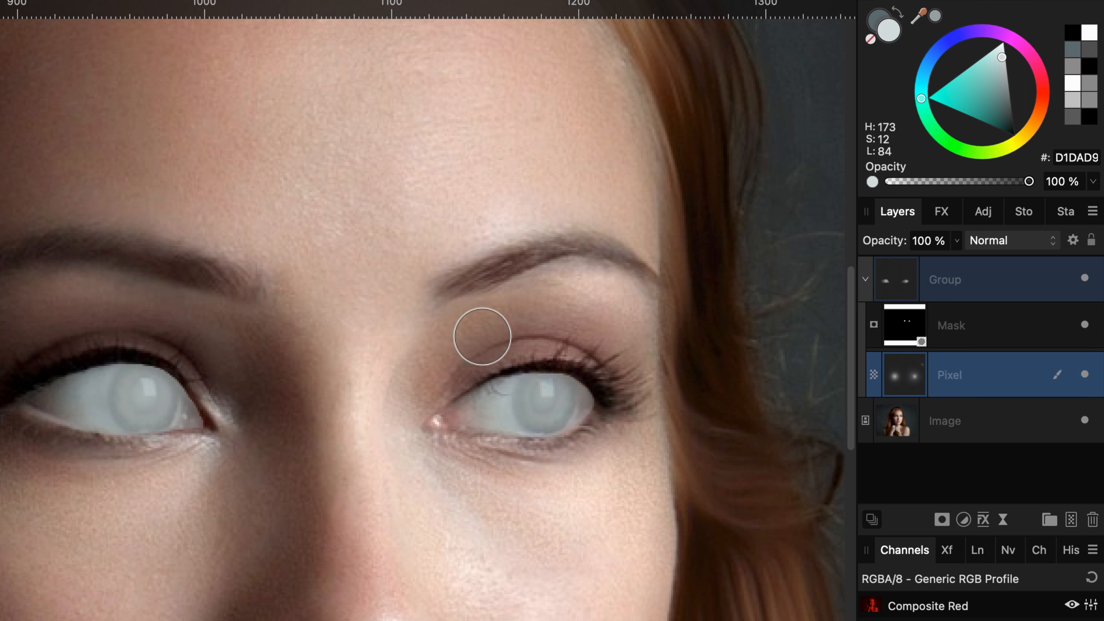
pyautogui.press('[')
pyautogui.press('[')
pyautogui.press('[')
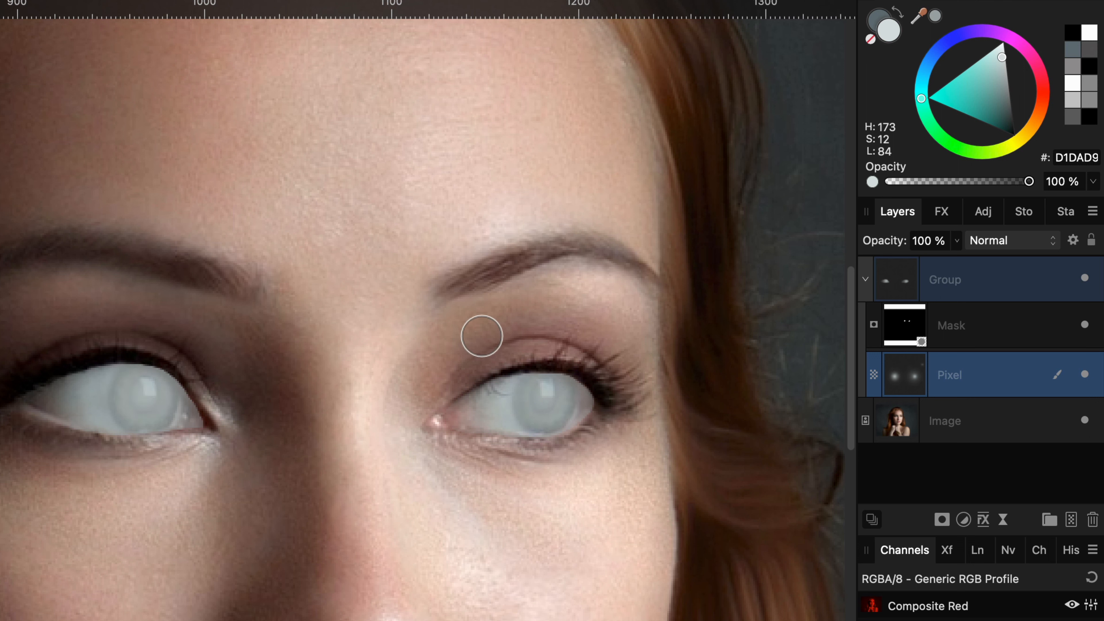
pyautogui.click(547, 393)
pyautogui.click(140, 390)
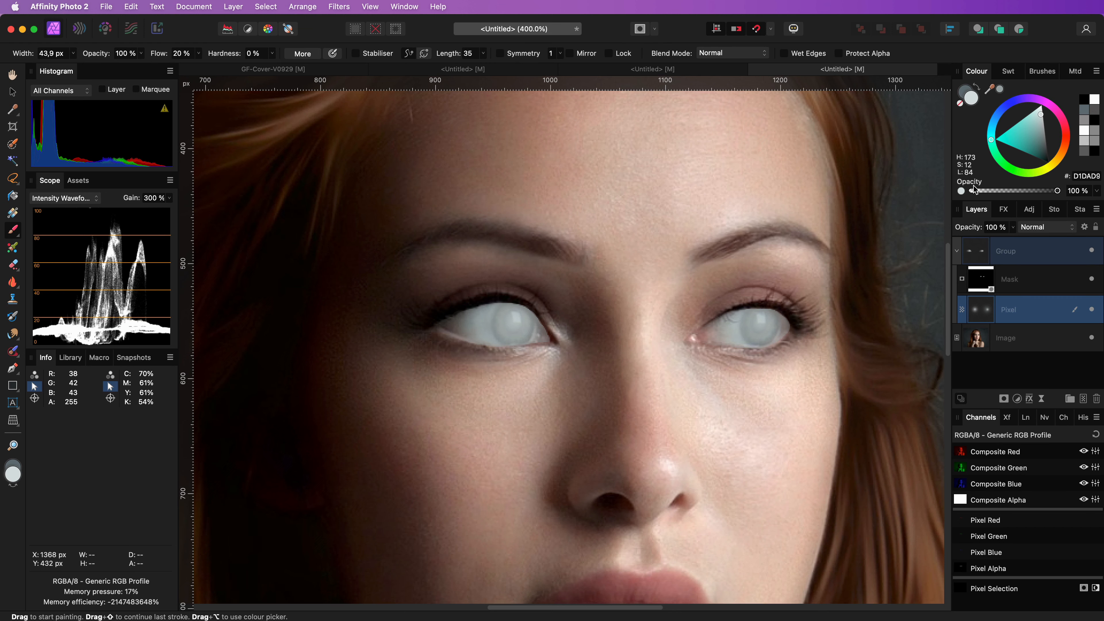
# - Set the brush to 10.2 px width, 66 % hardness and 71 % flow
pyautogui.scroll(5, 686, 340)
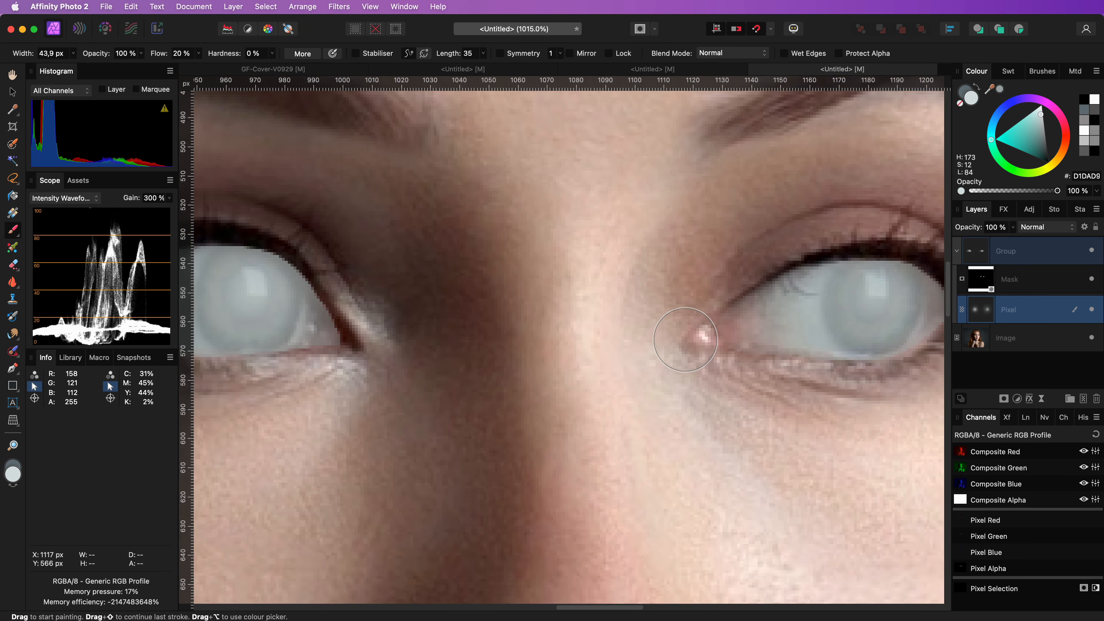
pyautogui.scroll(-2, 685, 339)
pyautogui.press('[')
pyautogui.press('[')
pyautogui.press('[')
pyautogui.press('[')
pyautogui.press('[')
pyautogui.press('[')
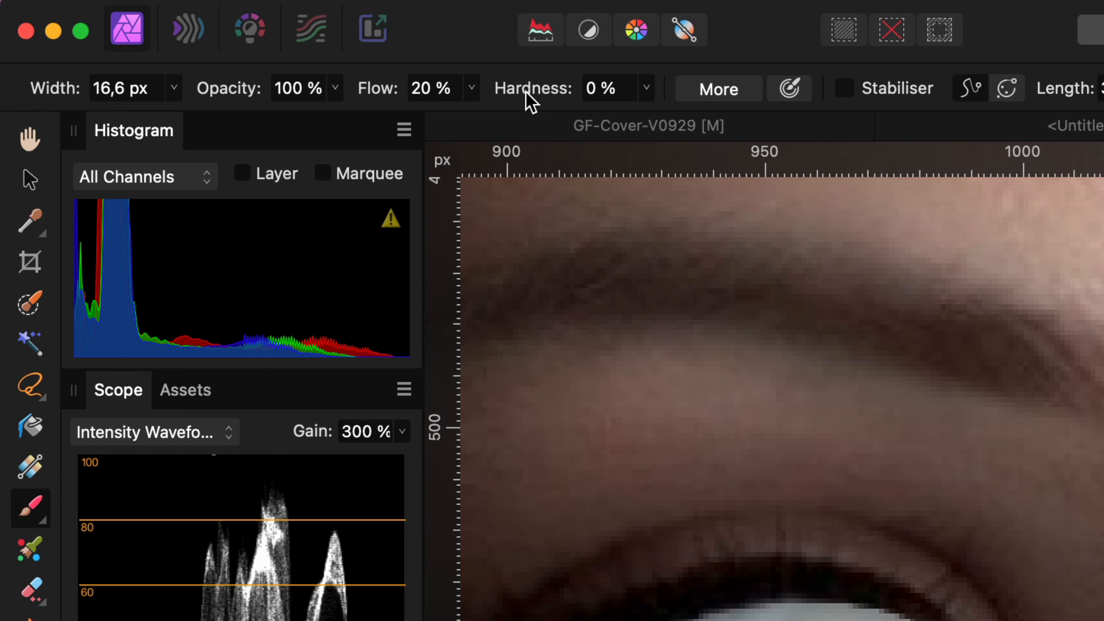
pyautogui.moveTo(529, 100); pyautogui.dragTo(622, 103)
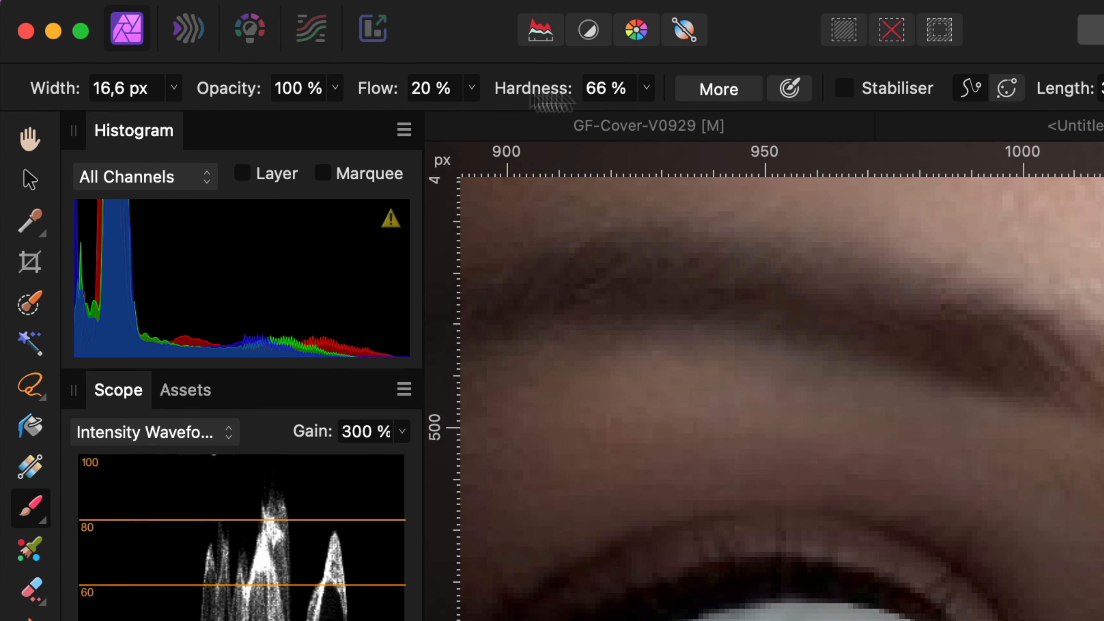
pyautogui.moveTo(372, 93); pyautogui.dragTo(347, 94)
pyautogui.press('[')
pyautogui.press('[')
pyautogui.press('[')
pyautogui.press('[')
pyautogui.press('[')
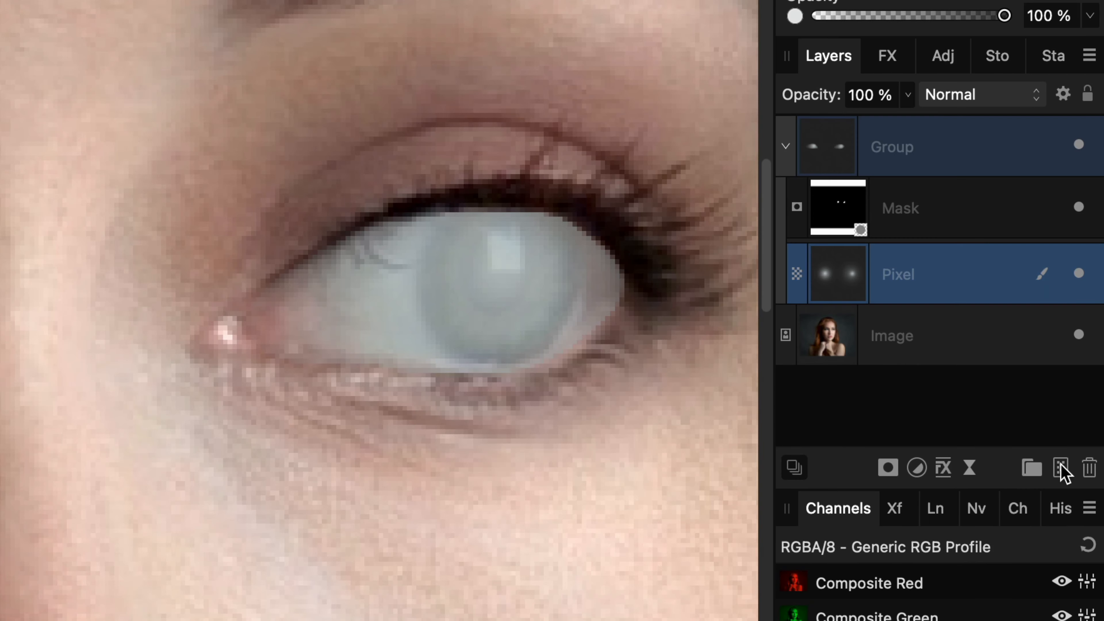
# - Add a new pixel layer inside the group and dab a round E0E1E1 catchlight on the upper part of each iris
pyautogui.click(1061, 468)
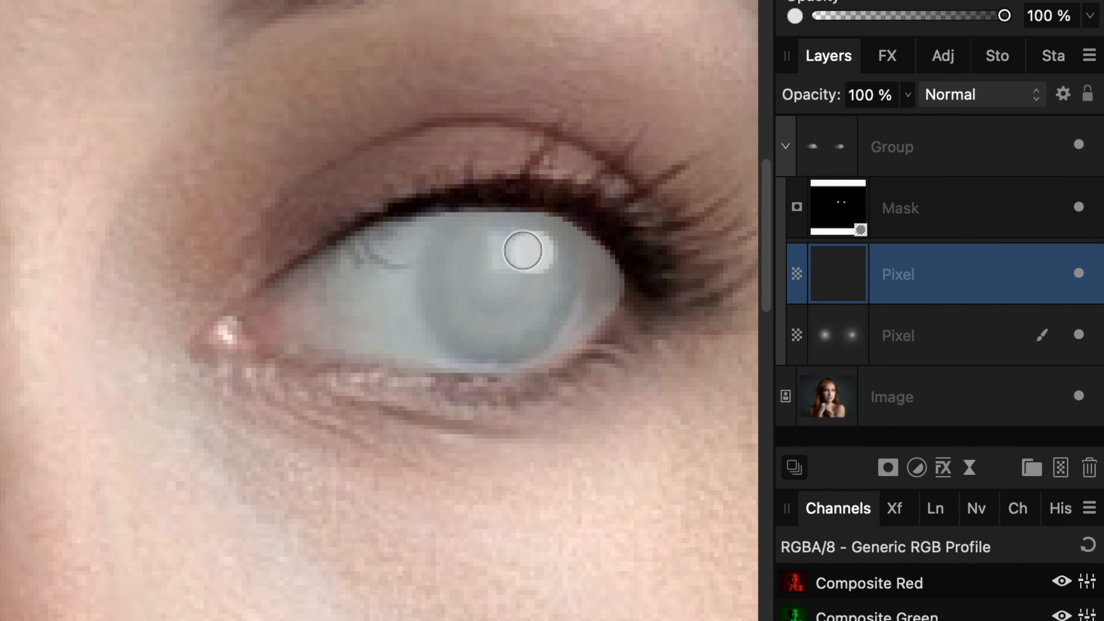
pyautogui.click(516, 247)
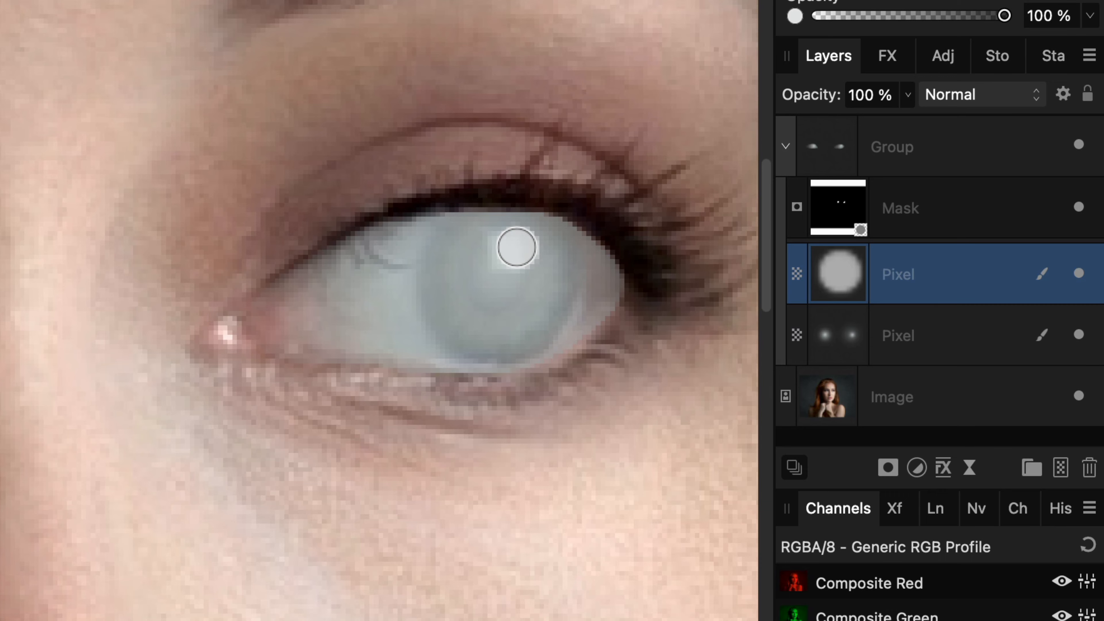
pyautogui.click(517, 247)
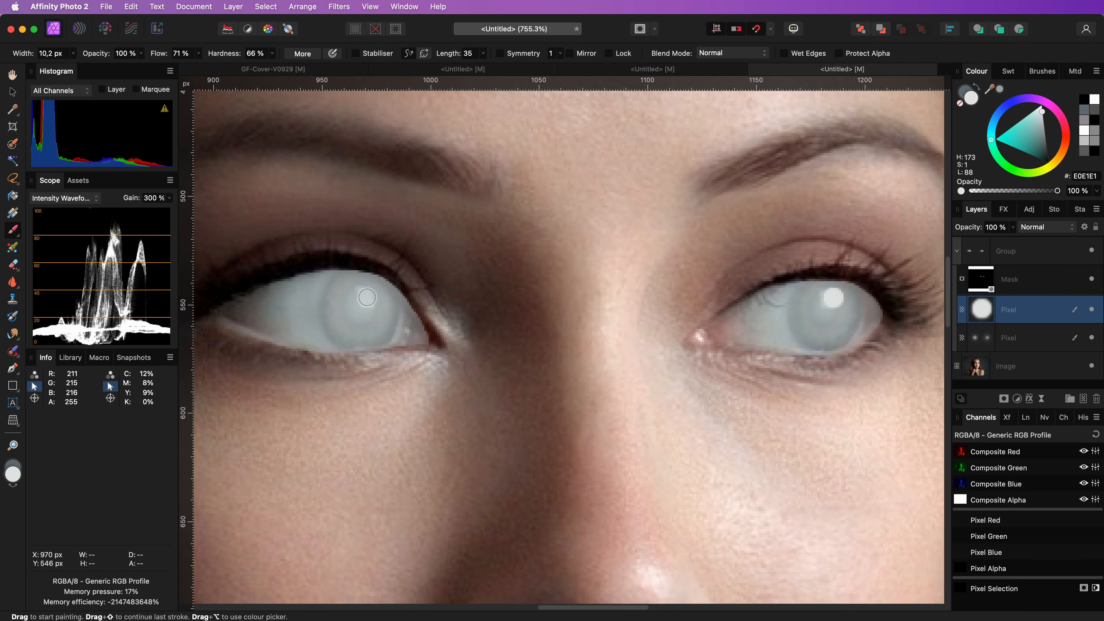
pyautogui.click(367, 298)
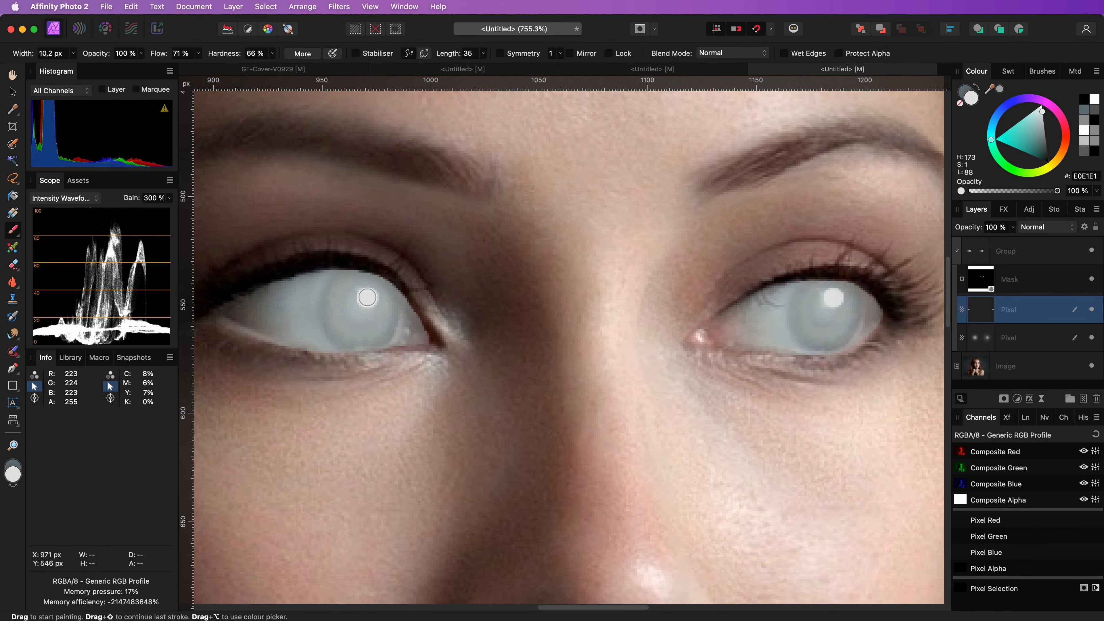
# - Reduce the brush to 4.5 px and dab a smaller second catchlight diagonally below the first in each eye
pyautogui.press('[')
pyautogui.press('[')
pyautogui.press('[')
pyautogui.click(351, 310)
pyautogui.click(815, 310)
# - Add another pixel layer above the catchlight layer and set the brush colour to the dark grey 3C3F3E
pyautogui.click(986, 312)
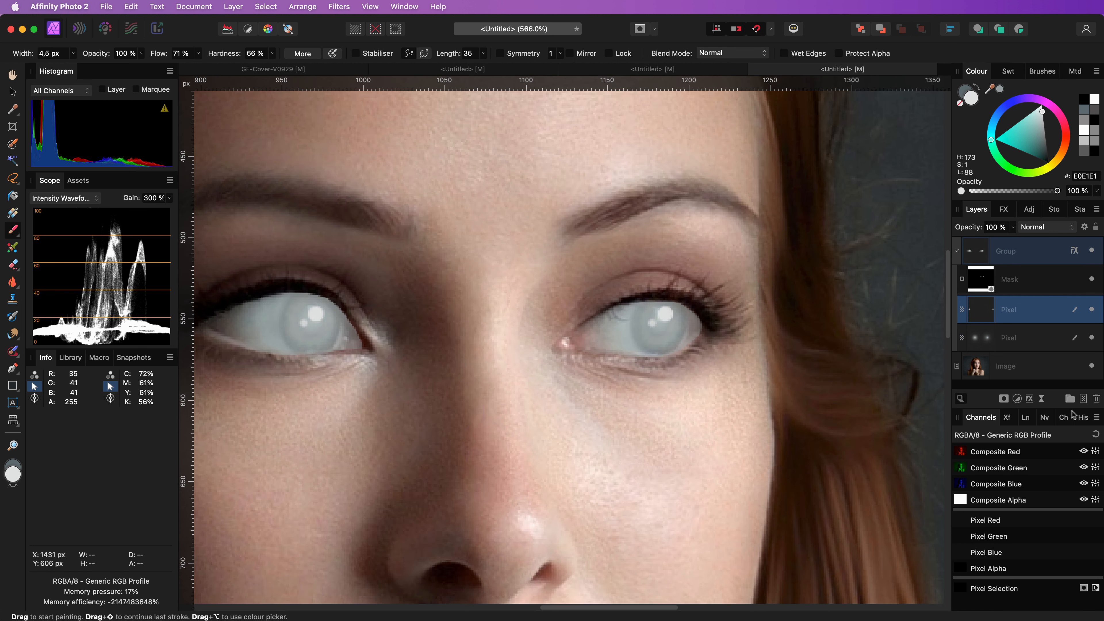
pyautogui.click(1083, 401)
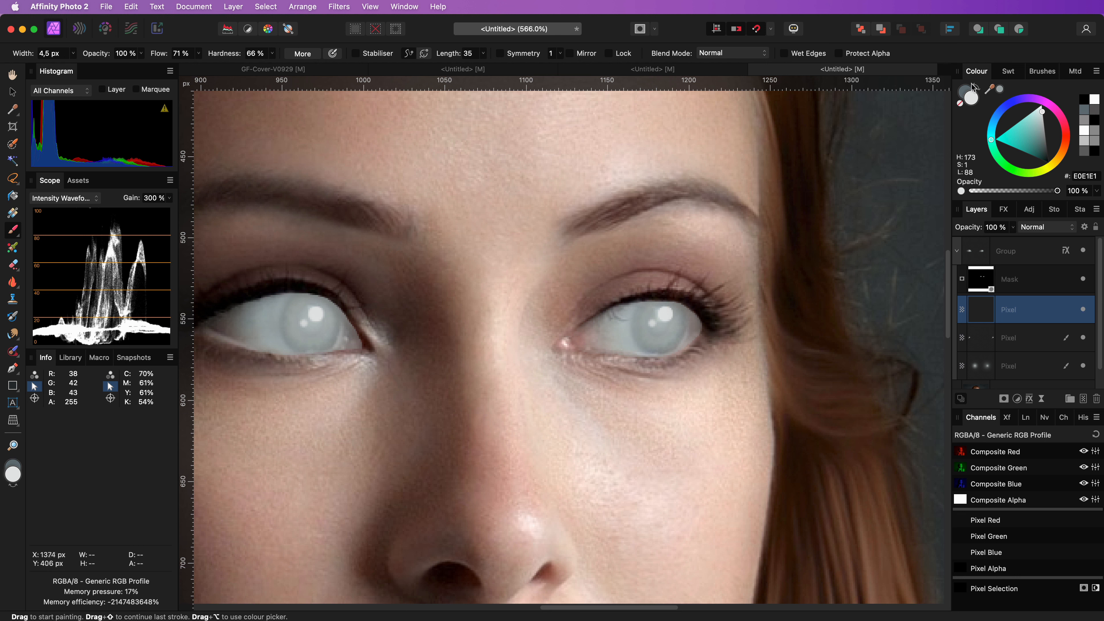
pyautogui.moveTo(1042, 112); pyautogui.dragTo(1046, 148)
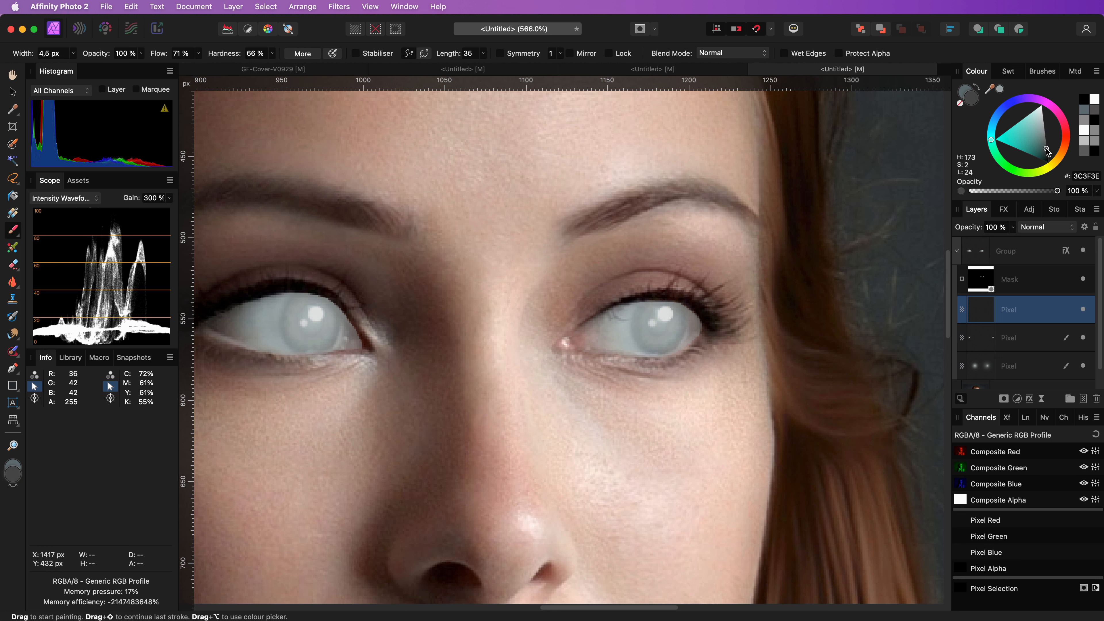
# - Set the brush to 85 px width, 0 % hardness and 23 % flow
pyautogui.press(']')
pyautogui.press(']')
pyautogui.press(']')
pyautogui.press(']')
pyautogui.press(']')
pyautogui.press(']')
pyautogui.press(']')
pyautogui.press(']')
pyautogui.press(']')
pyautogui.press(']')
pyautogui.press(']')
pyautogui.press(']')
pyautogui.press(']')
pyautogui.press(']')
pyautogui.press(']')
pyautogui.press(']')
pyautogui.press(']')
pyautogui.press(']')
pyautogui.press(']')
pyautogui.press(']')
pyautogui.press(']')
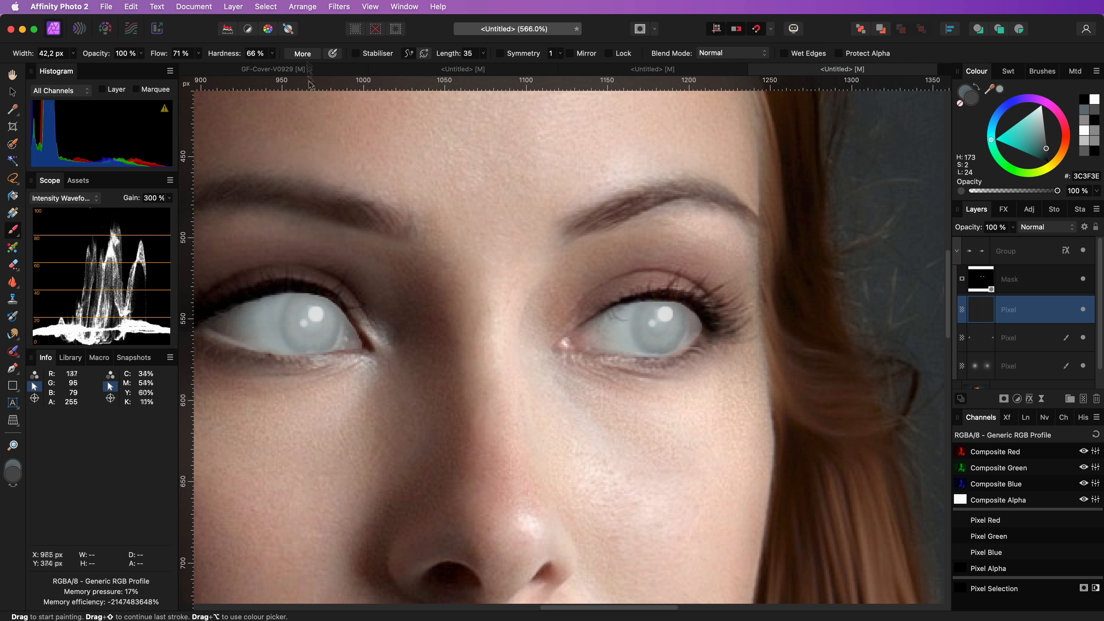
pyautogui.moveTo(229, 55)
pyautogui.mouseDown()
pyautogui.moveTo(130, 56)
pyautogui.moveTo(140, 57)
pyautogui.mouseUp()
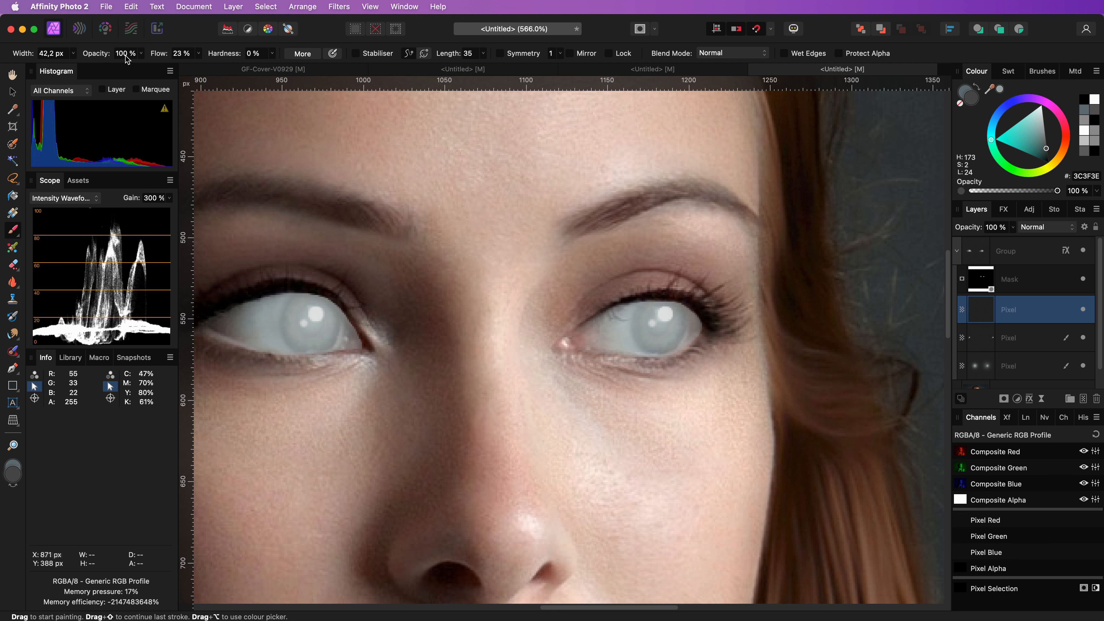
pyautogui.press(']')
pyautogui.press(']')
pyautogui.press(']')
pyautogui.press(']')
pyautogui.press(']')
pyautogui.press(']')
pyautogui.press(']')
# - Paint a soft shadow along the upper lids of both eyes, darkening the brush colour to 303332
pyautogui.moveTo(716, 288)
pyautogui.mouseDown()
pyautogui.moveTo(604, 275)
pyautogui.moveTo(644, 277)
pyautogui.moveTo(595, 291)
pyautogui.moveTo(614, 273)
pyautogui.moveTo(737, 265)
pyautogui.mouseUp()
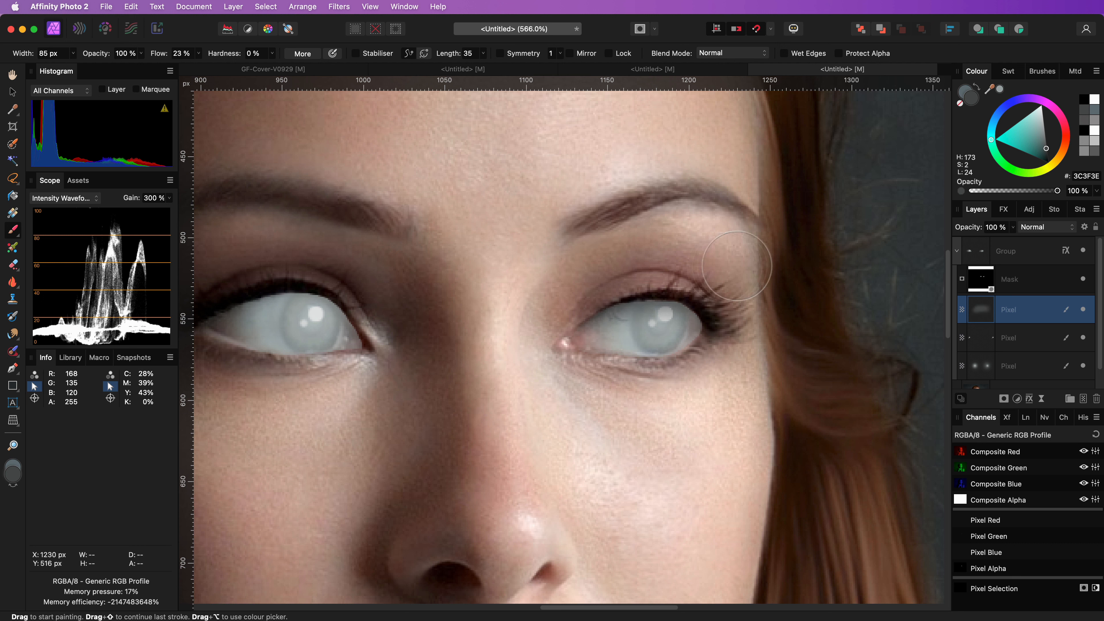
pyautogui.moveTo(400, 321)
pyautogui.mouseDown()
pyautogui.moveTo(349, 279)
pyautogui.moveTo(276, 271)
pyautogui.mouseUp()
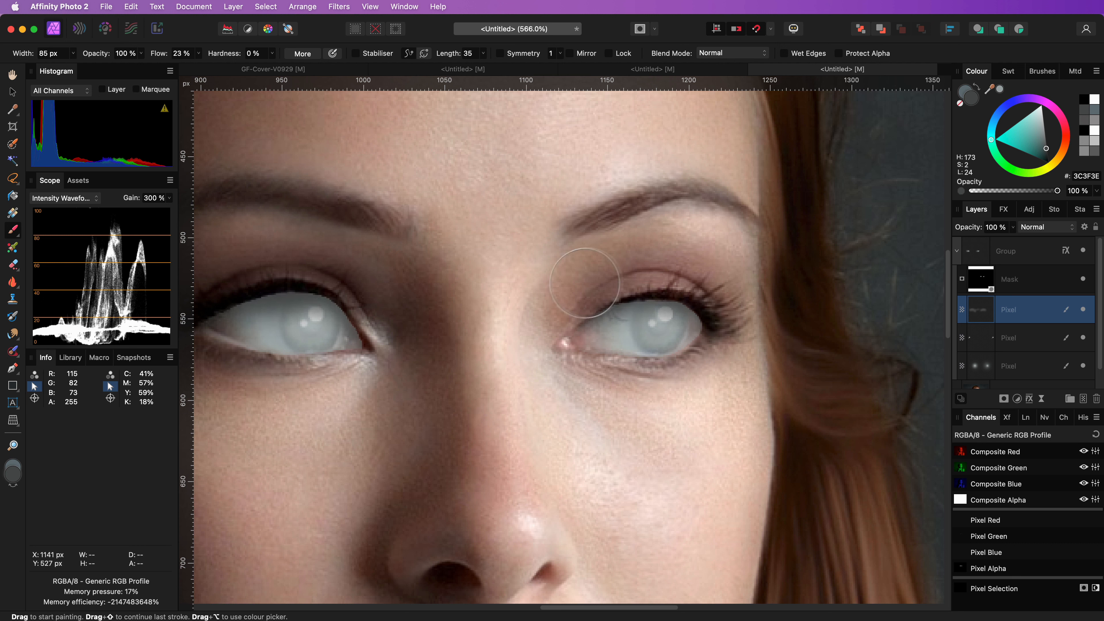
pyautogui.click(1047, 150)
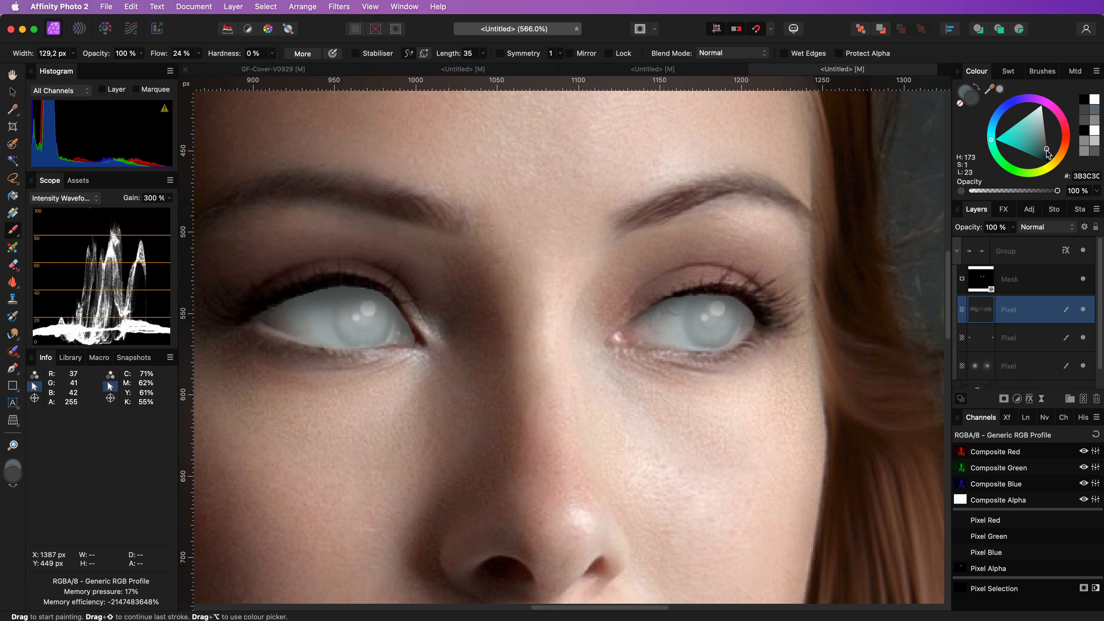
pyautogui.moveTo(1047, 150); pyautogui.dragTo(1047, 151)
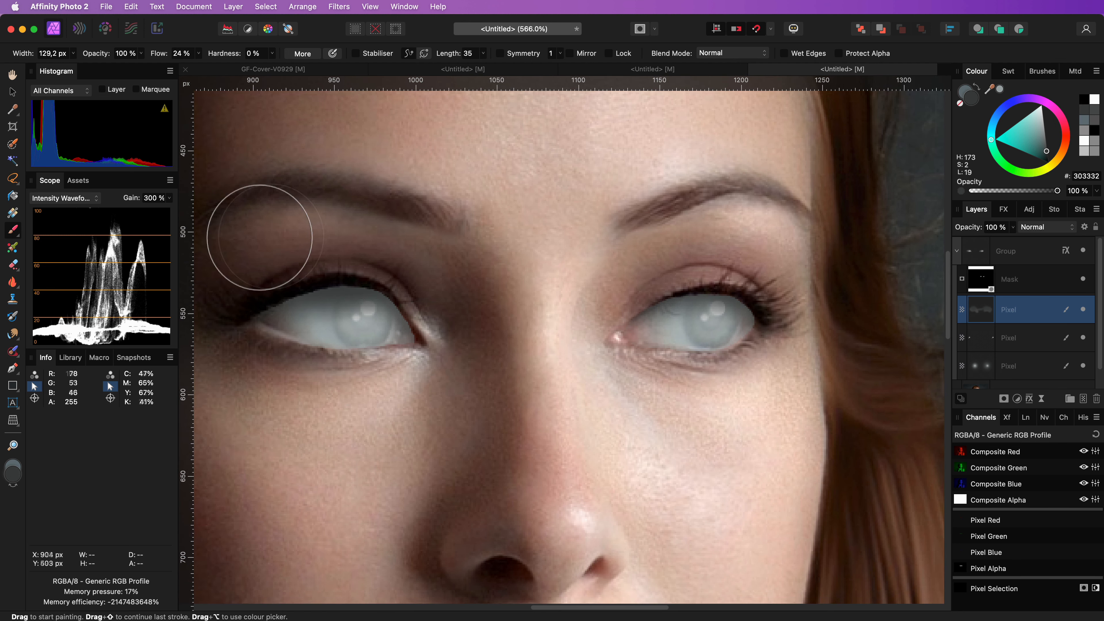
# - Move the catchlight layer above the shadow layer and collapse the eye group
pyautogui.click(970, 350)
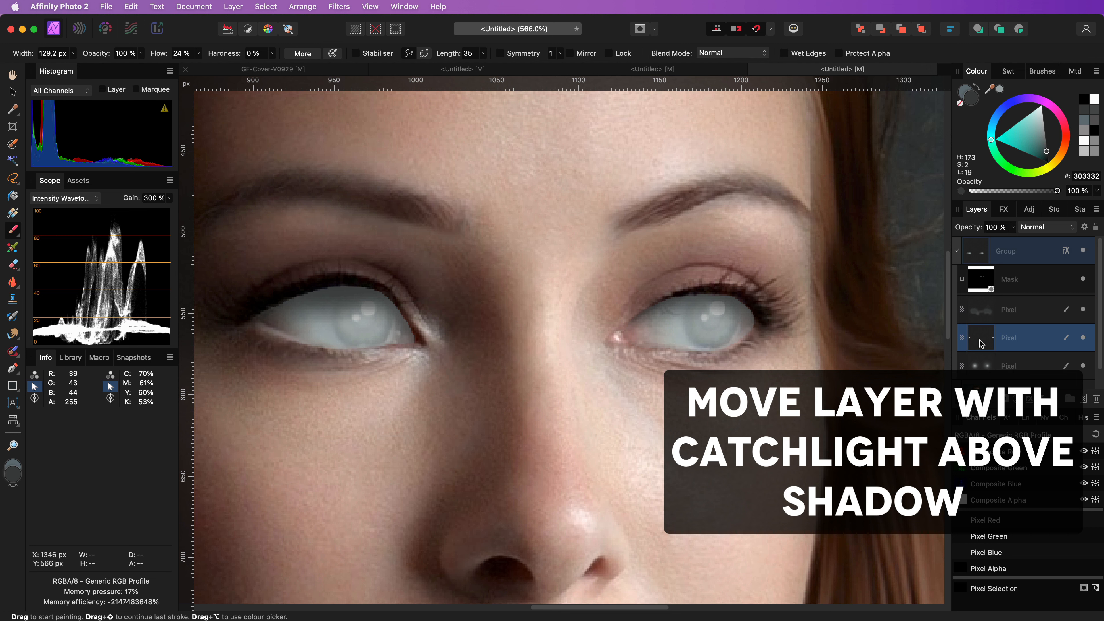
pyautogui.moveTo(981, 343); pyautogui.dragTo(1014, 306)
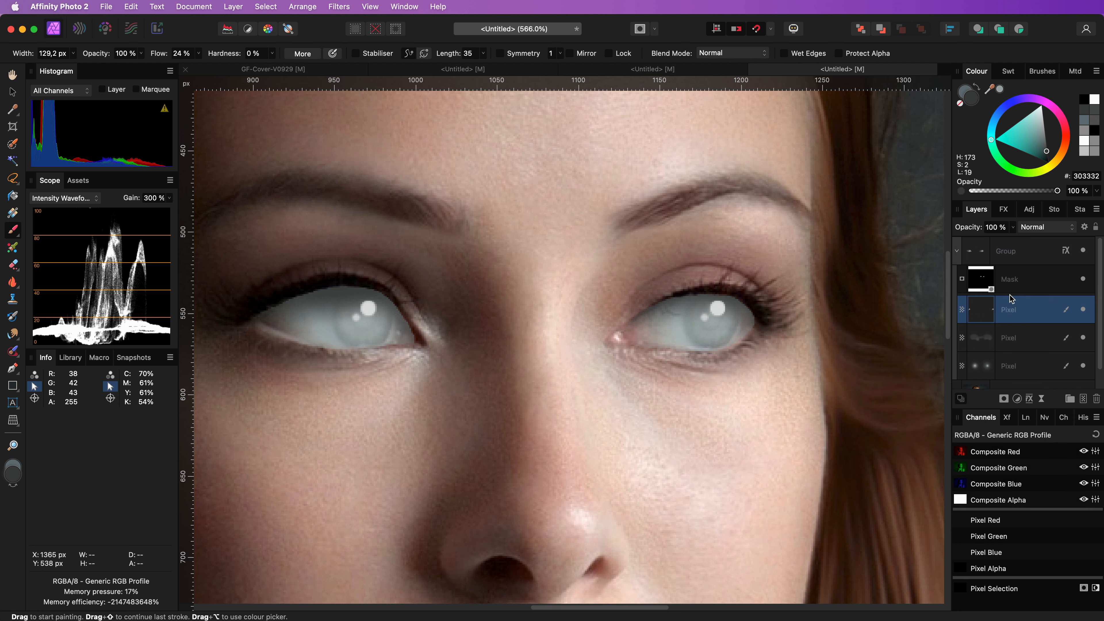
pyautogui.click(973, 254)
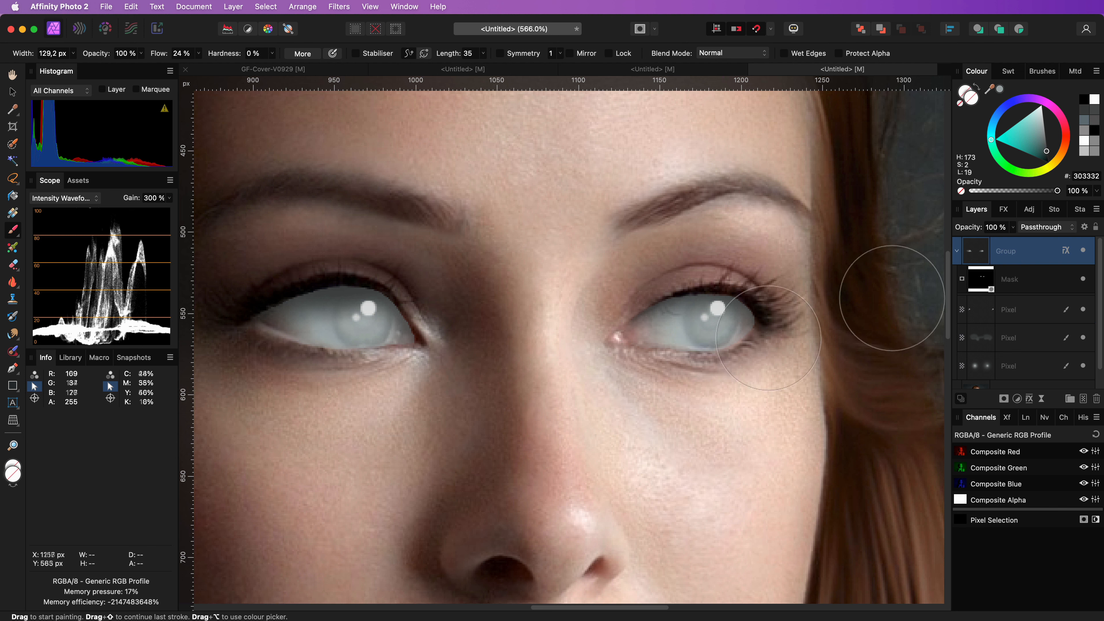
pyautogui.click(959, 254)
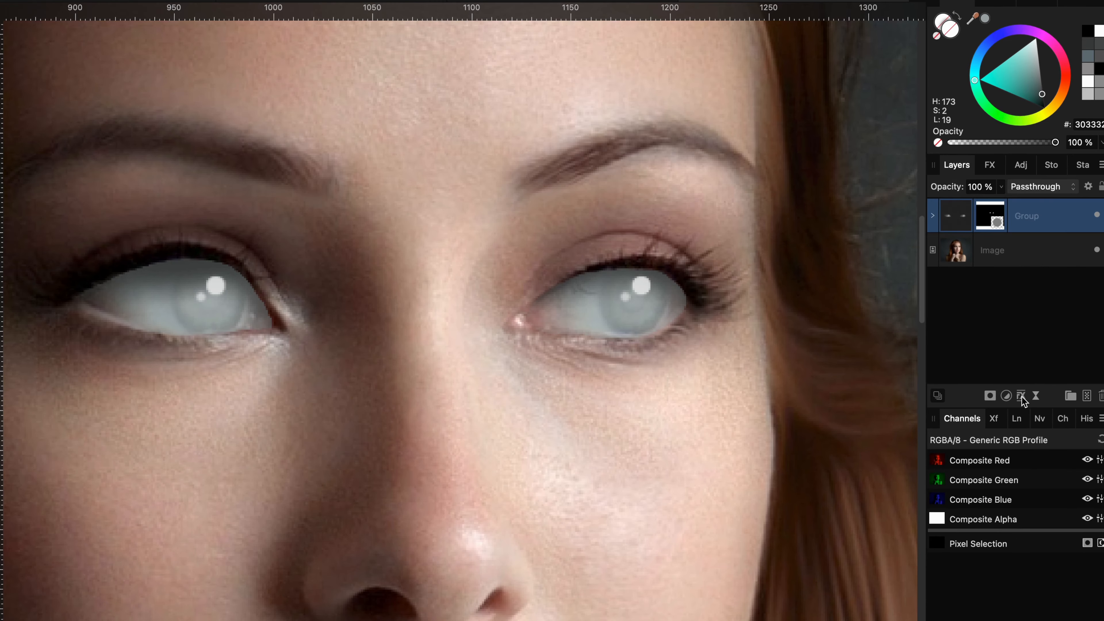
# - Add an Outer Glow effect to the eye group with the Multiply blend mode and black as its colour
pyautogui.click(1029, 398)
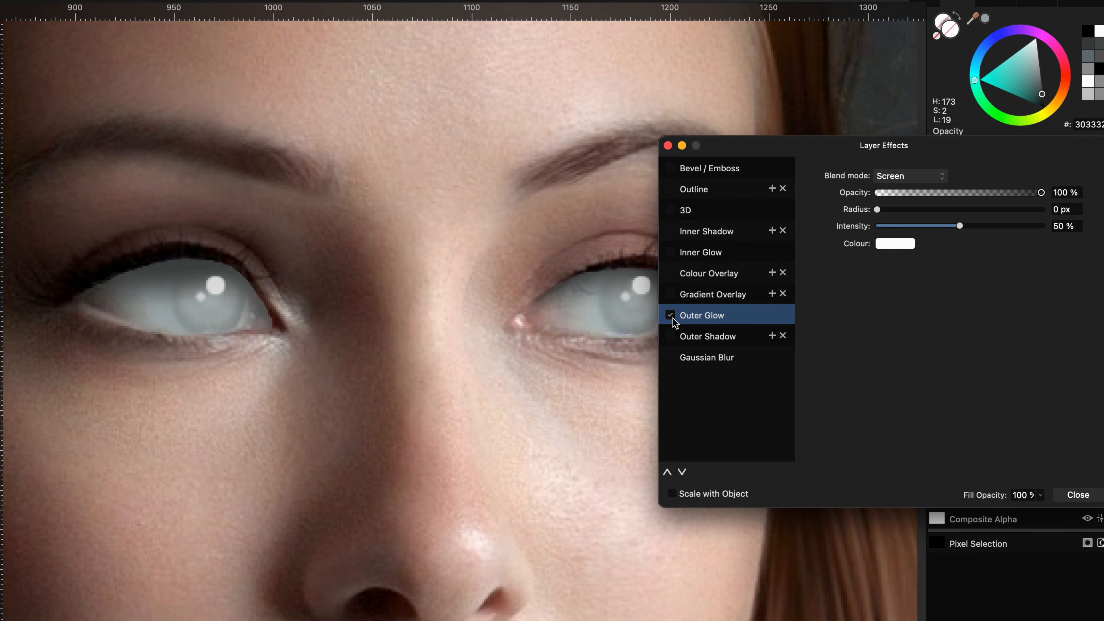
pyautogui.hscroll(3, 413, 337)
pyautogui.click(911, 176)
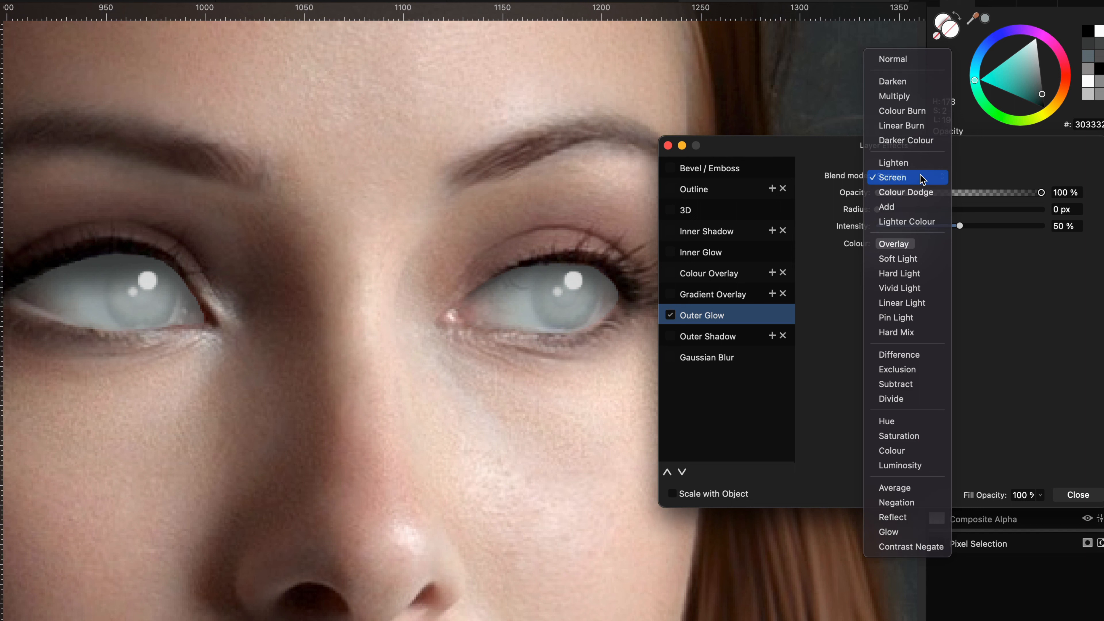
pyautogui.click(915, 97)
pyautogui.click(897, 244)
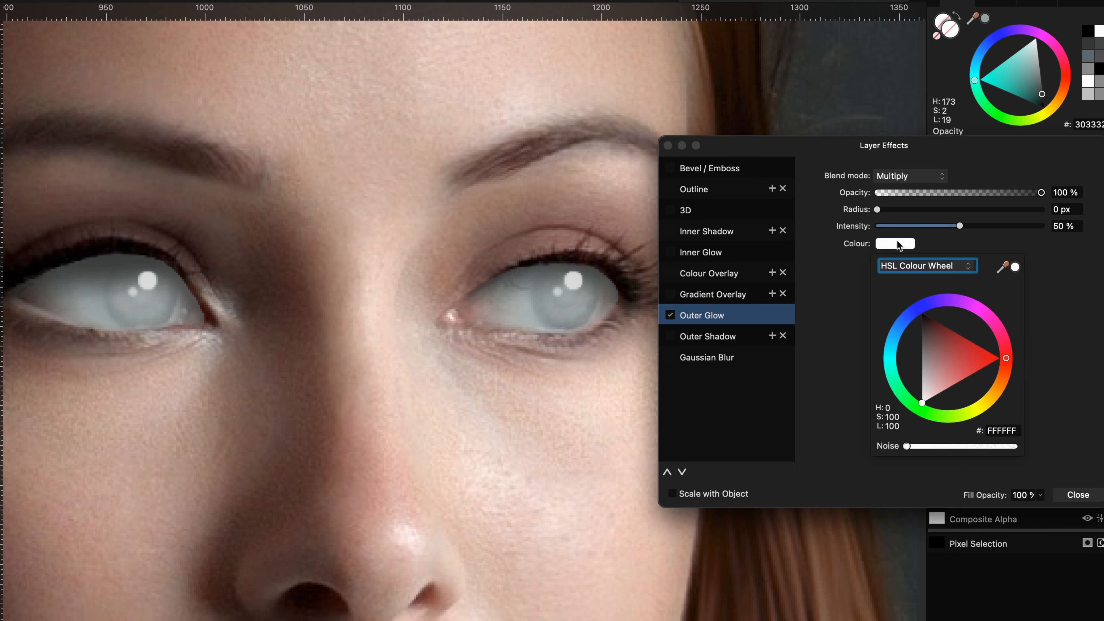
pyautogui.click(1067, 272)
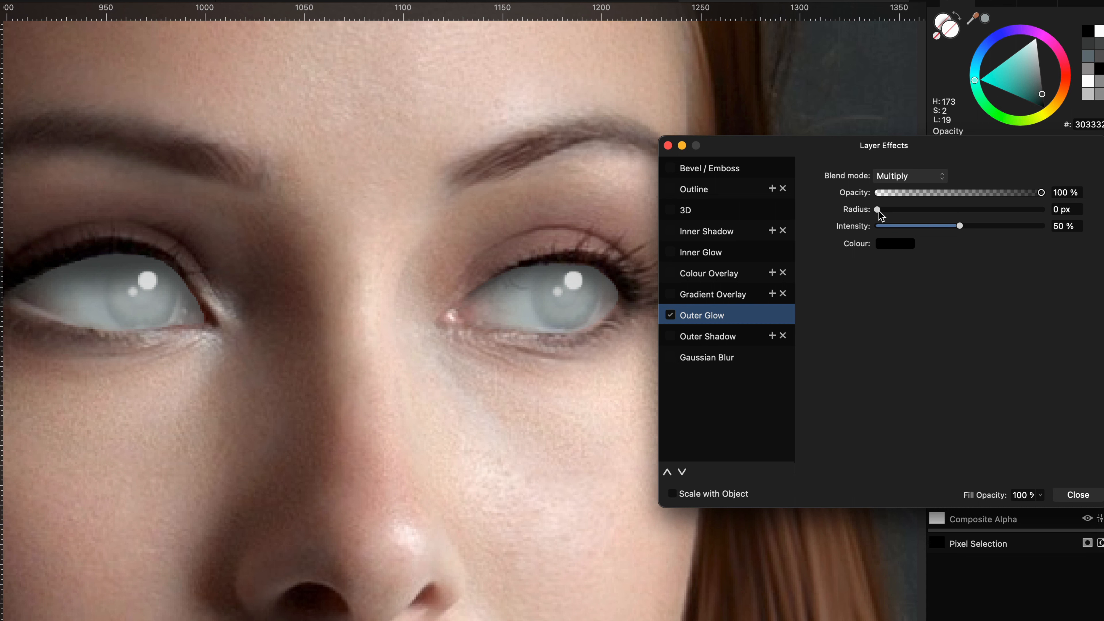
# - Set the outer glow's radius to 16.9 px, intensity to 21 % and opacity to 69 %, and close the effects
pyautogui.moveTo(879, 210); pyautogui.dragTo(882, 209)
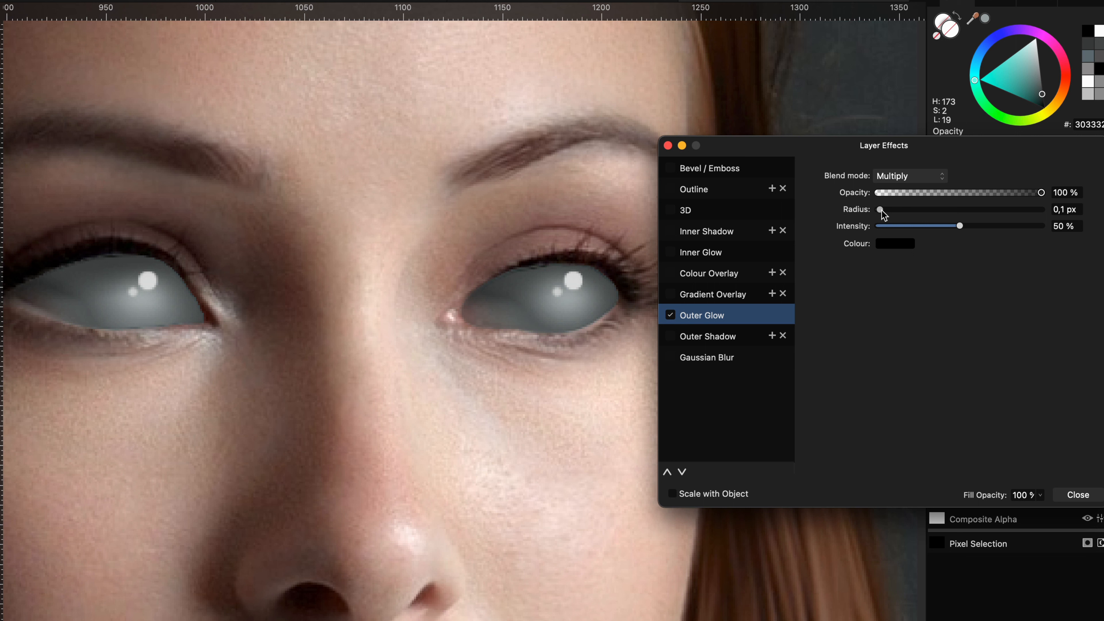
pyautogui.moveTo(882, 210); pyautogui.dragTo(912, 231)
pyautogui.moveTo(1041, 192); pyautogui.dragTo(987, 195)
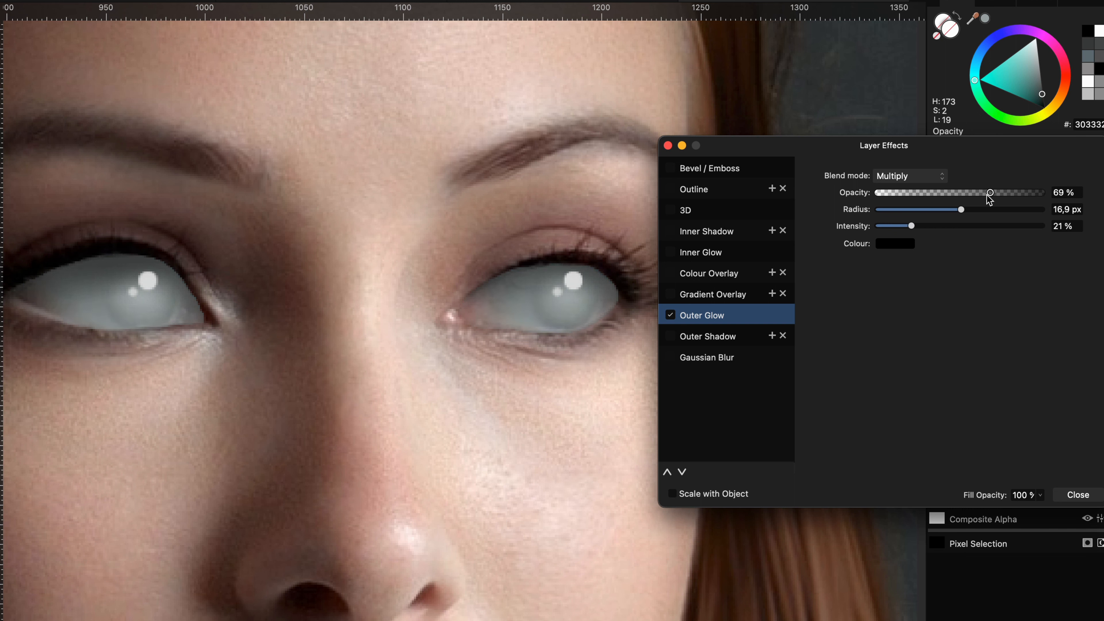
pyautogui.click(668, 145)
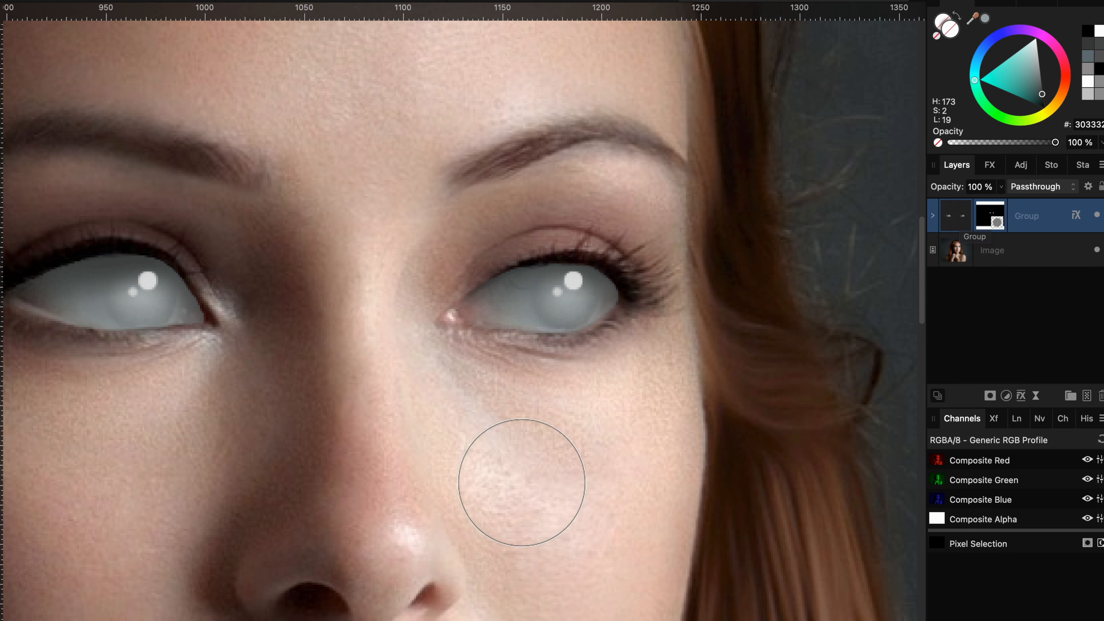
# - Draw a white rectangle covering both eyes and set its blend mode to Multiply
pyautogui.moveTo(522, 483); pyautogui.dragTo(629, 476)
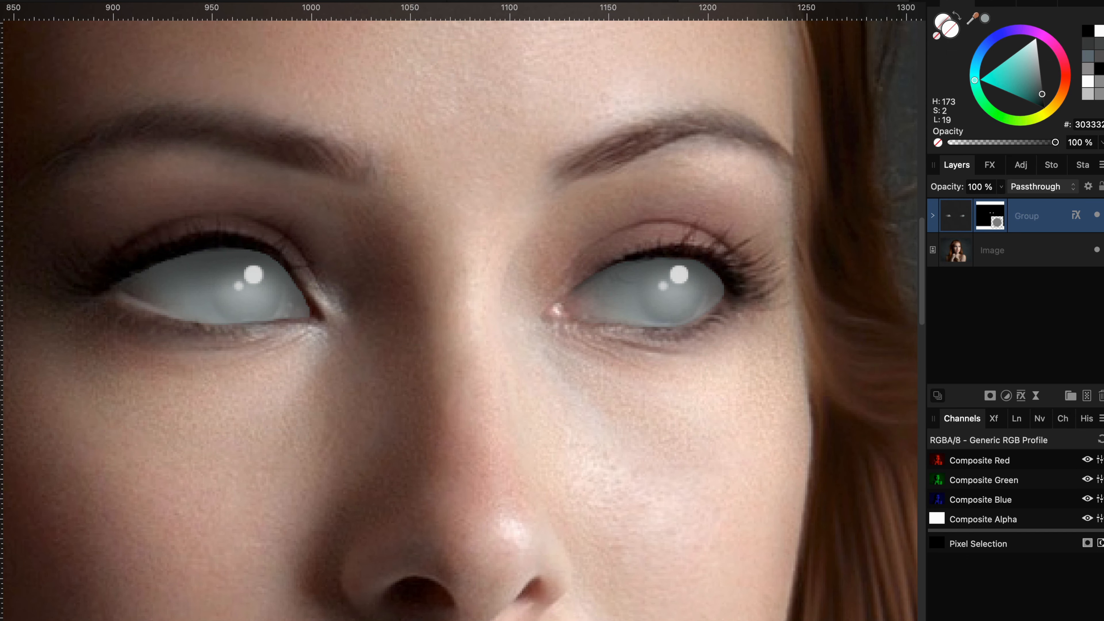
pyautogui.press('v')
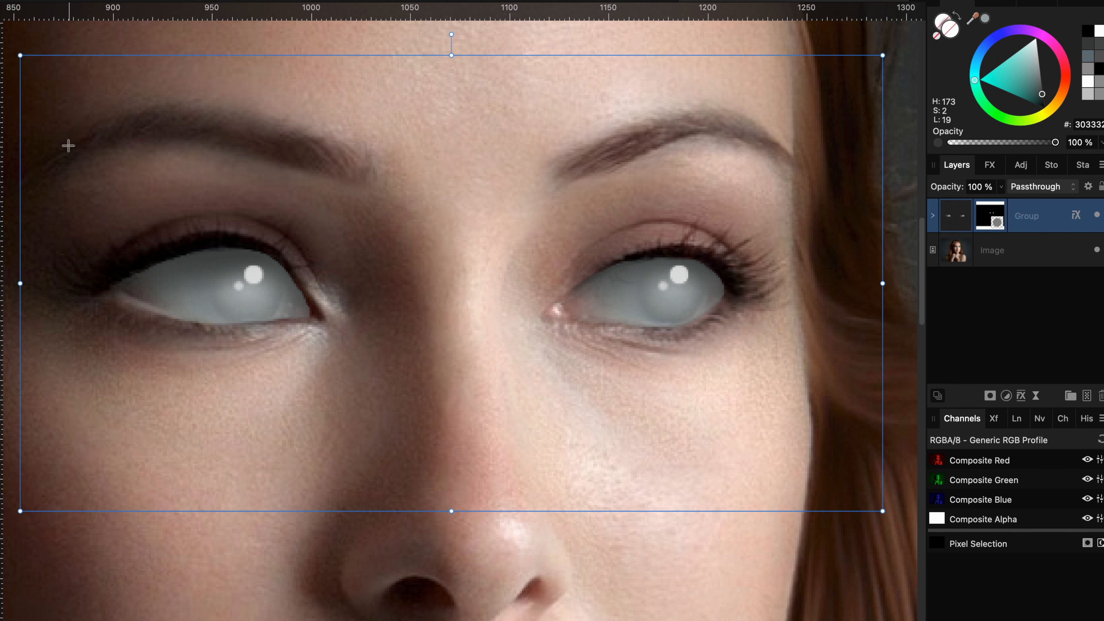
pyautogui.moveTo(53, 139); pyautogui.dragTo(768, 417)
pyautogui.moveTo(1035, 58); pyautogui.dragTo(1036, 38)
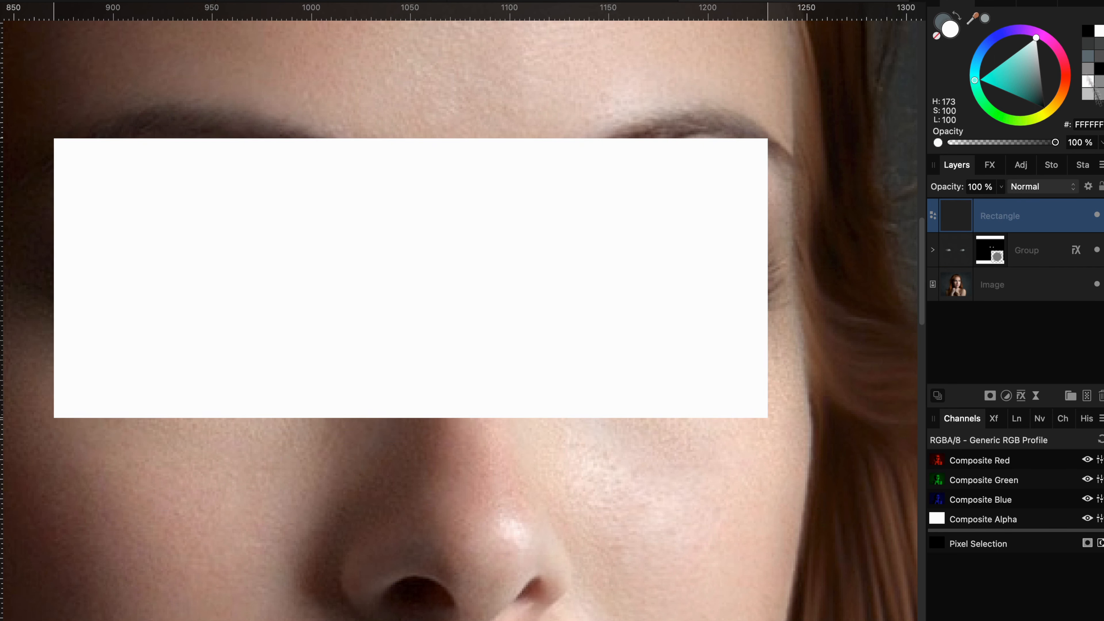
pyautogui.click(1034, 189)
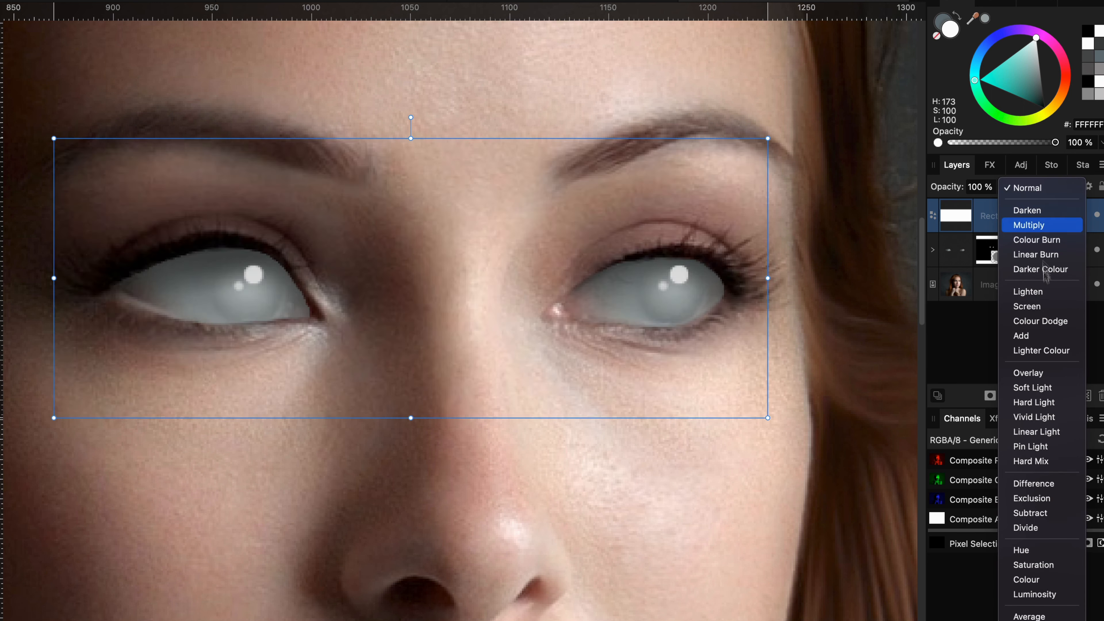
pyautogui.click(1042, 228)
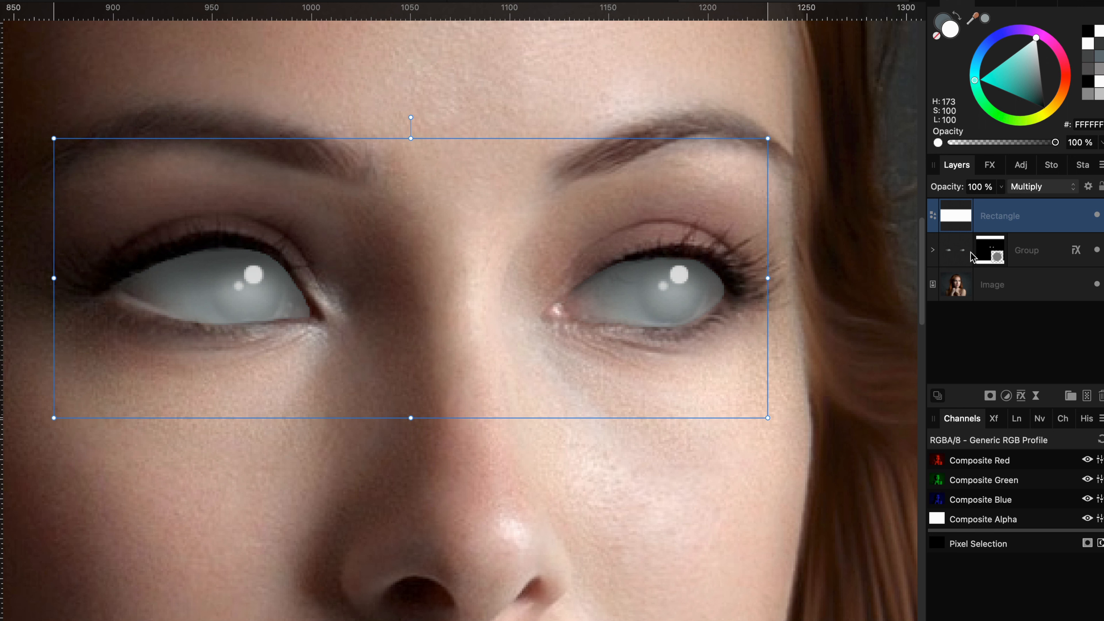
# - Copy the eye group's mask, paste it onto the rectangle layer, and reselect the rectangle itself
pyautogui.click(933, 252)
pyautogui.rightClick(963, 293)
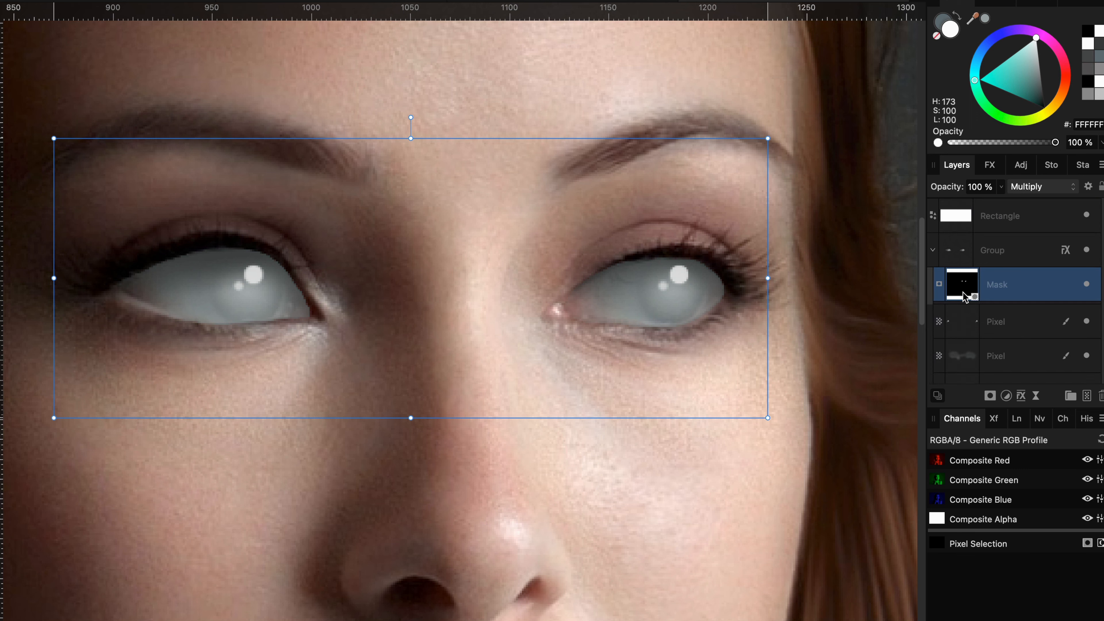
pyautogui.click(983, 316)
pyautogui.click(951, 225)
pyautogui.click(934, 250)
pyautogui.rightClick(950, 214)
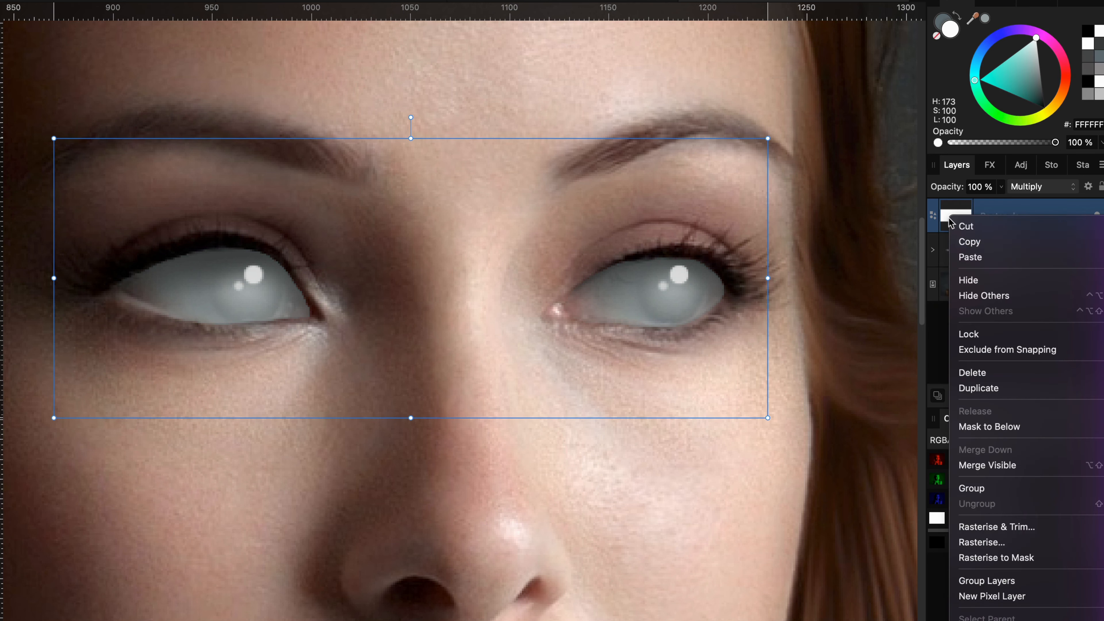
pyautogui.click(970, 257)
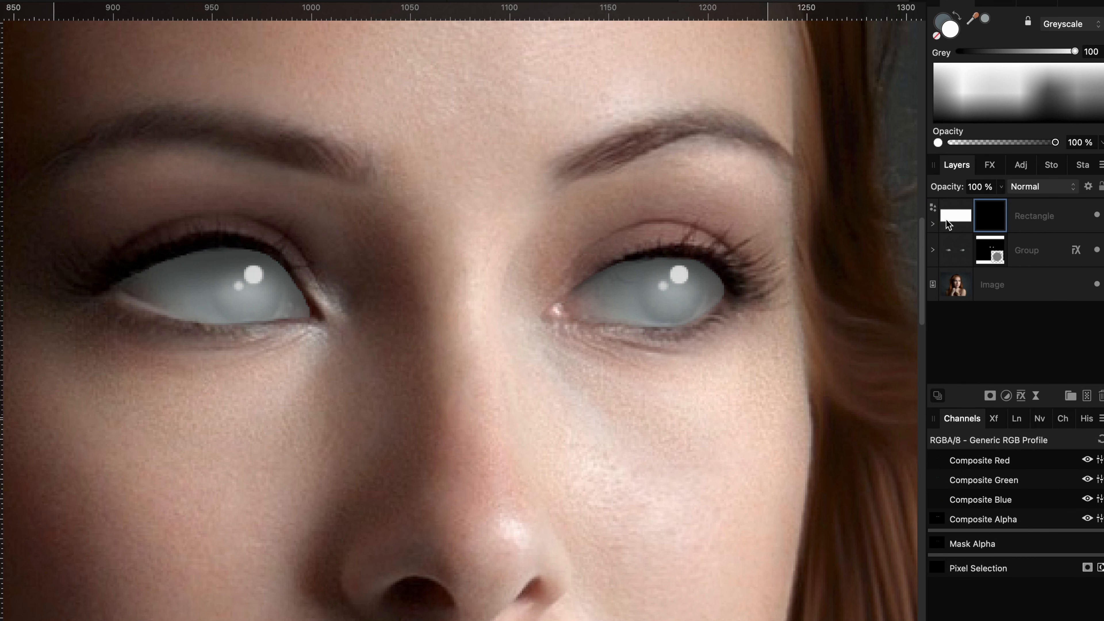
pyautogui.click(946, 220)
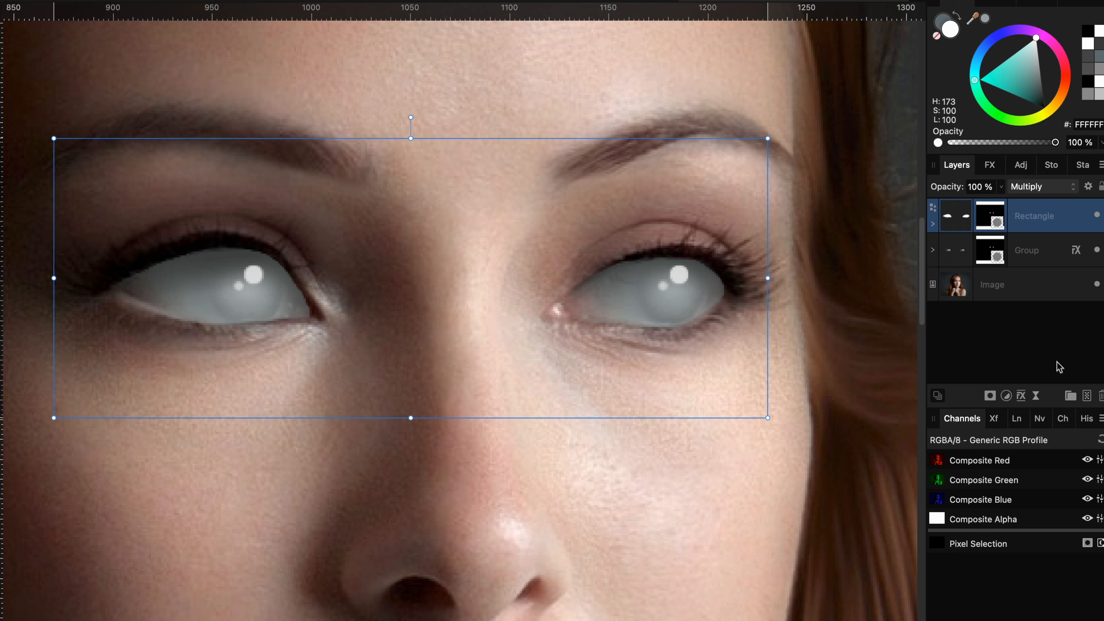
# - Add an Outer Glow effect to the masked rectangle with the Multiply blend mode and black as its colour
pyautogui.click(1021, 396)
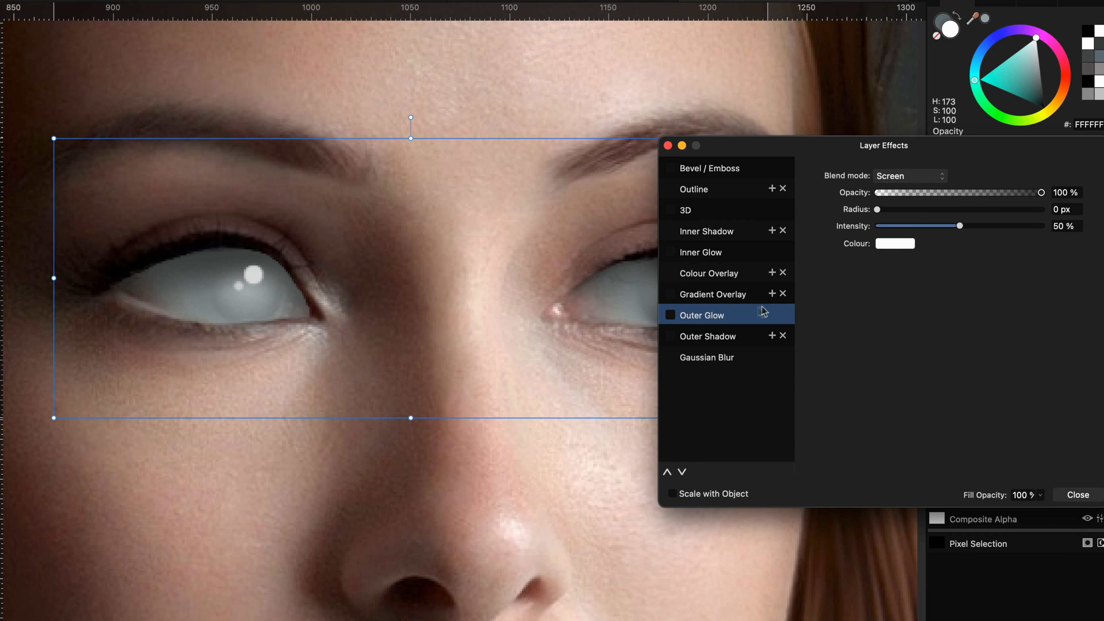
pyautogui.click(671, 315)
pyautogui.click(906, 175)
pyautogui.click(896, 97)
pyautogui.click(896, 244)
pyautogui.moveTo(932, 344); pyautogui.dragTo(915, 307)
# - Give the rectangle's outer glow a wide radius, adjust its intensity, reduce its opacity slightly, and close the effects
pyautogui.click(875, 210)
pyautogui.moveTo(876, 211); pyautogui.dragTo(910, 226)
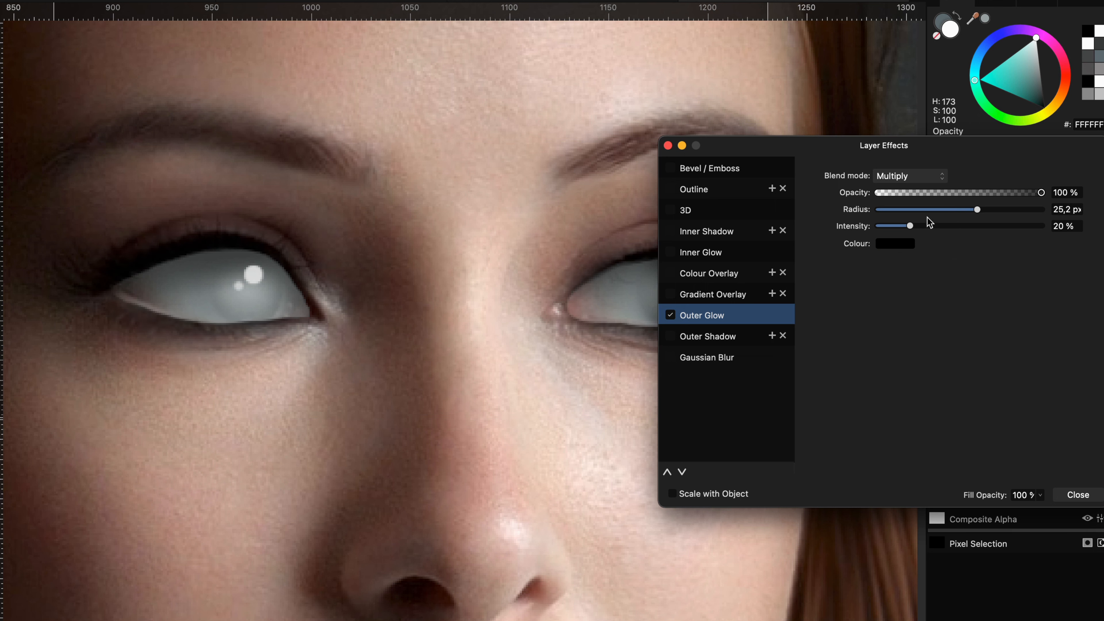
pyautogui.moveTo(978, 210); pyautogui.dragTo(1023, 206)
pyautogui.moveTo(910, 225); pyautogui.dragTo(964, 226)
pyautogui.moveTo(1041, 192); pyautogui.dragTo(1013, 192)
pyautogui.click(668, 145)
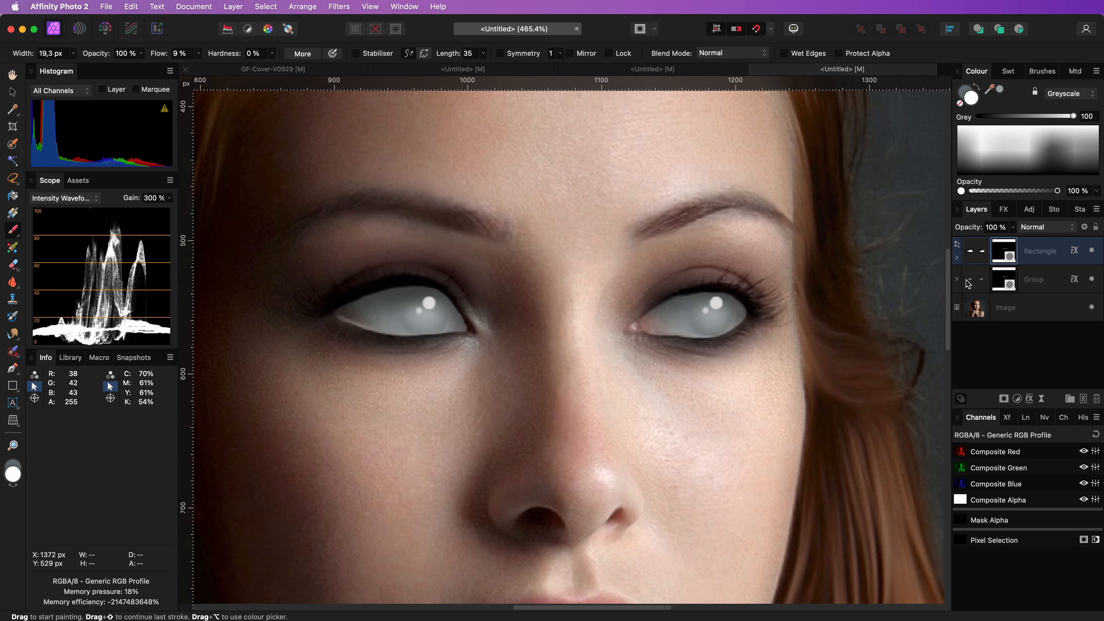
# - Darken the eyes with a Levels adjustment inside the eye group, with the white level at 75 % and a much lower output white level
pyautogui.click(984, 278)
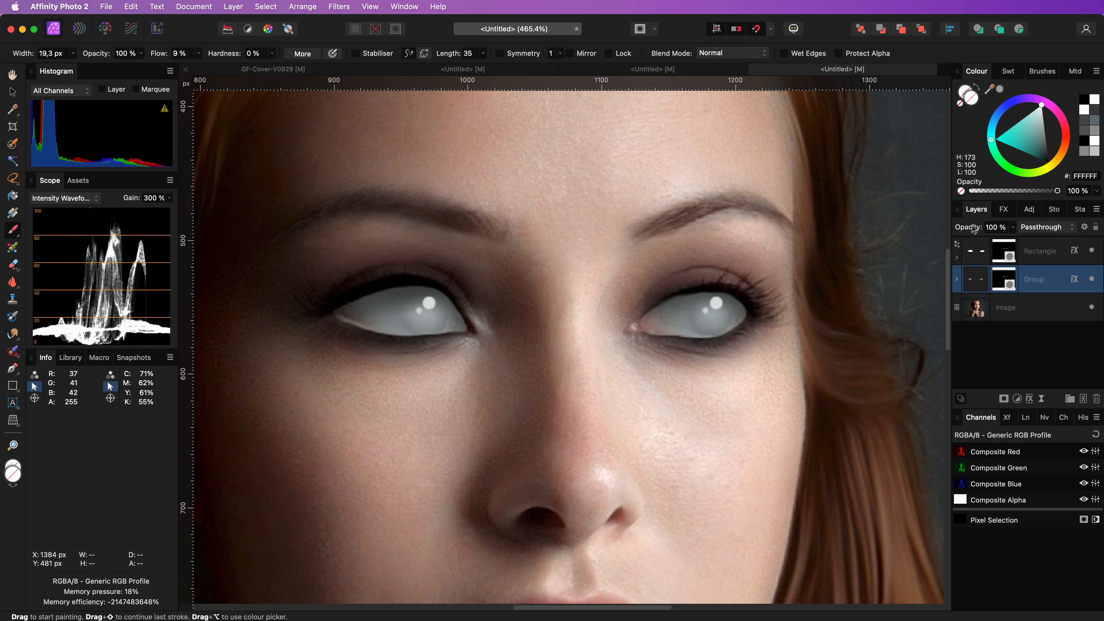
pyautogui.moveTo(972, 228); pyautogui.dragTo(962, 232)
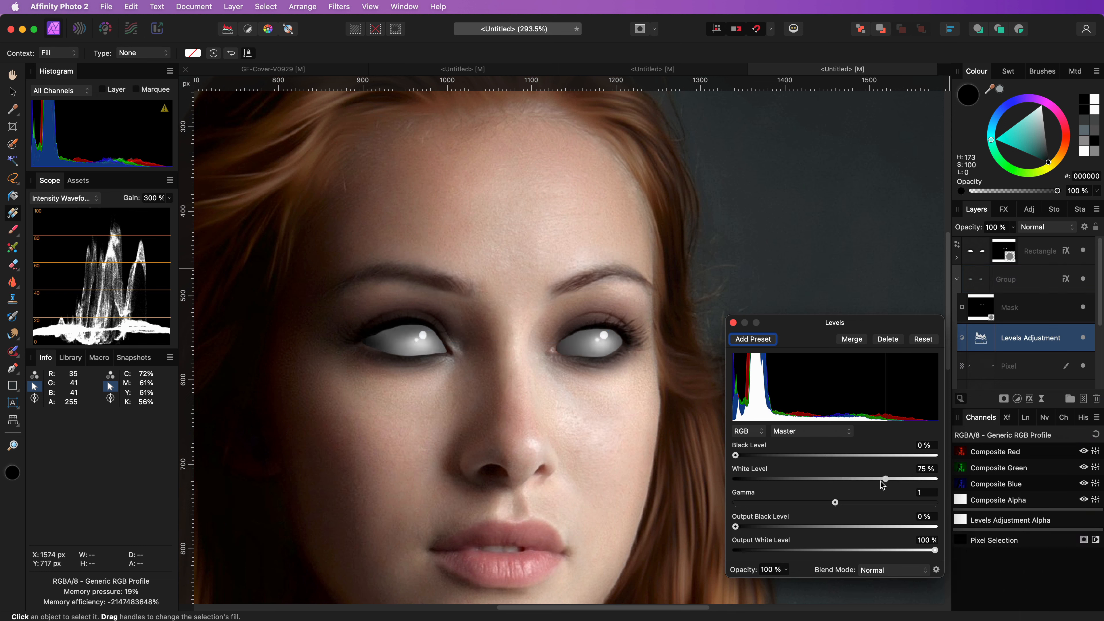
pyautogui.moveTo(783, 555); pyautogui.dragTo(809, 552)
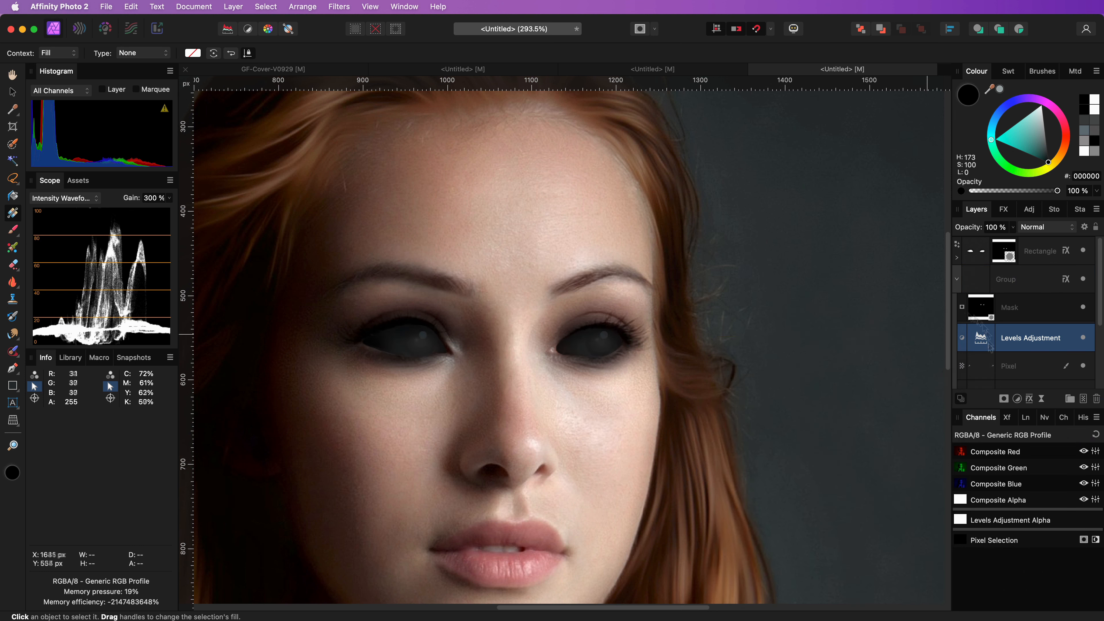
pyautogui.click(1047, 227)
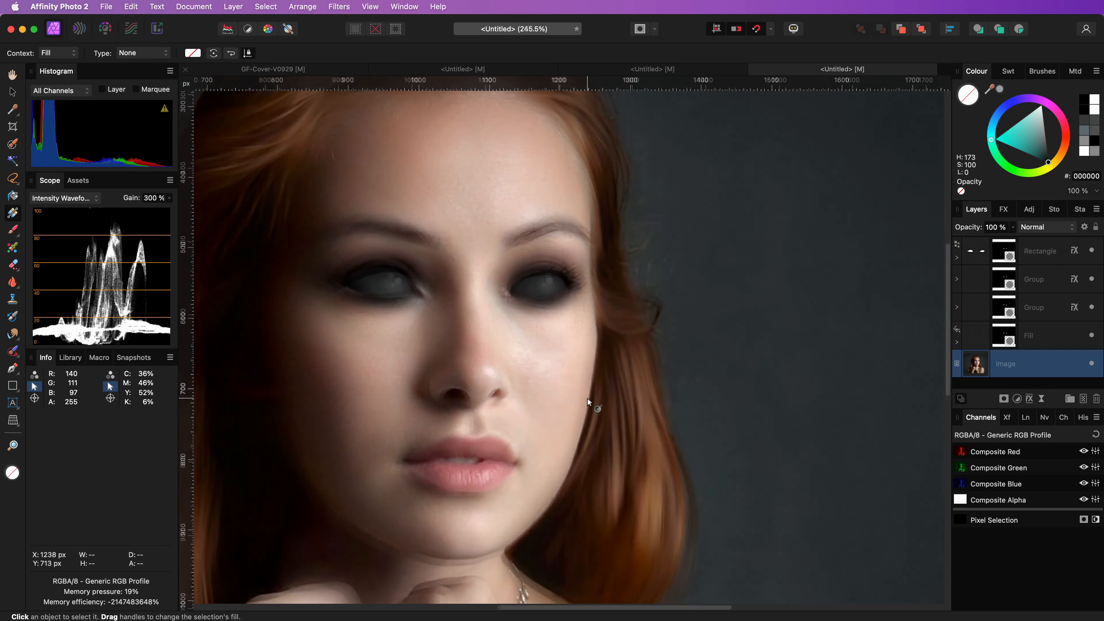
pyautogui.click(1092, 310)
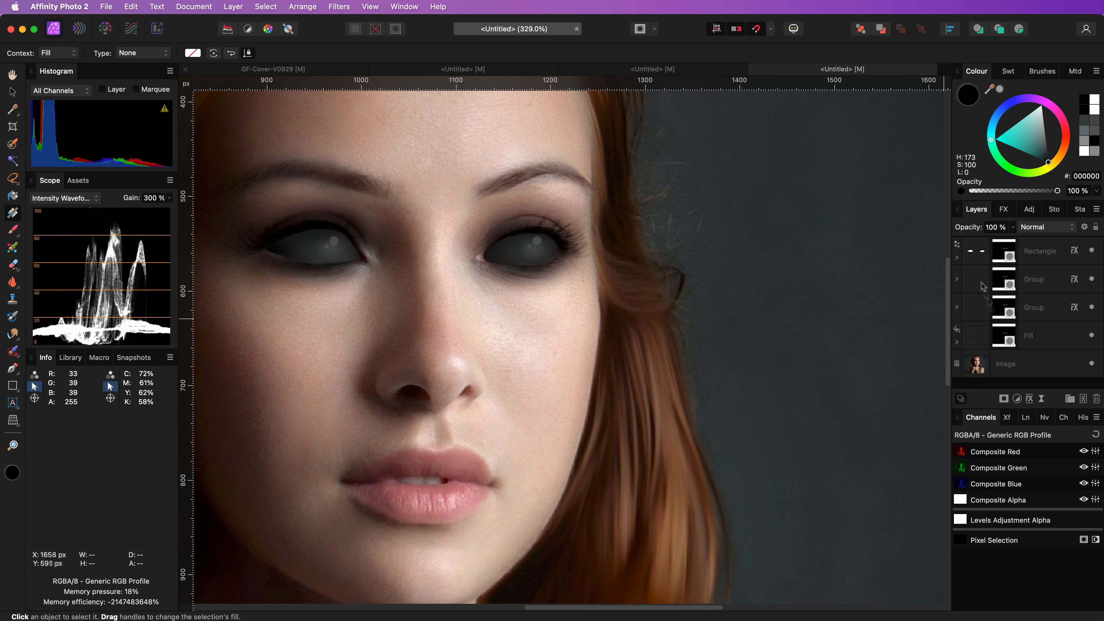
# - Set the upper eye group's blend mode to Screen and narrow its underlying composition range to the brighter tones
pyautogui.click(1034, 279)
pyautogui.click(1046, 227)
pyautogui.click(1053, 304)
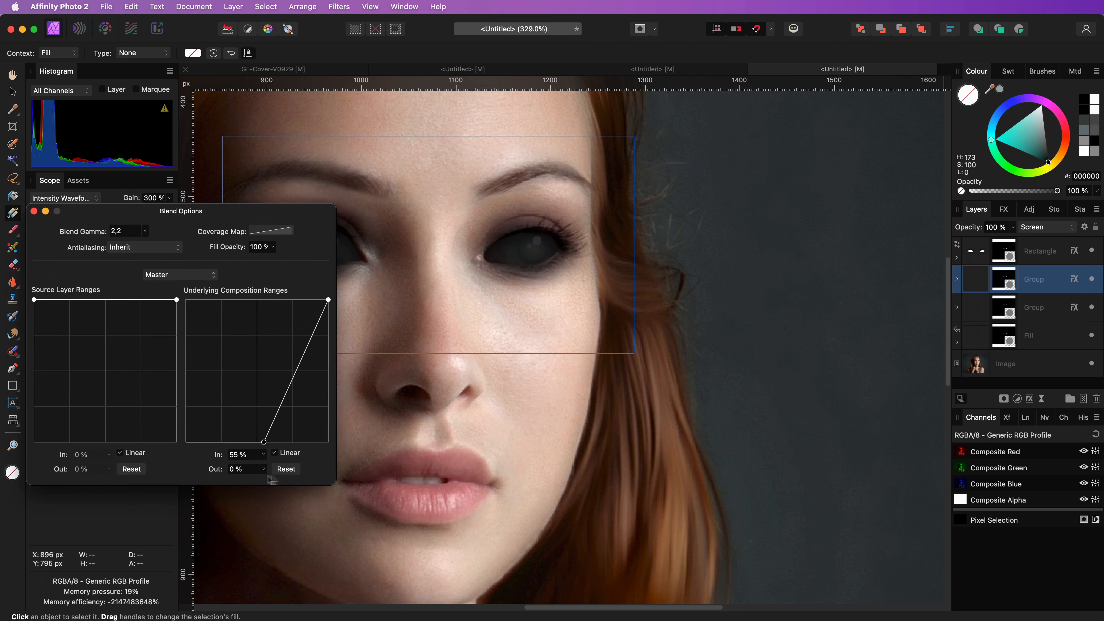
pyautogui.moveTo(272, 479); pyautogui.dragTo(288, 480)
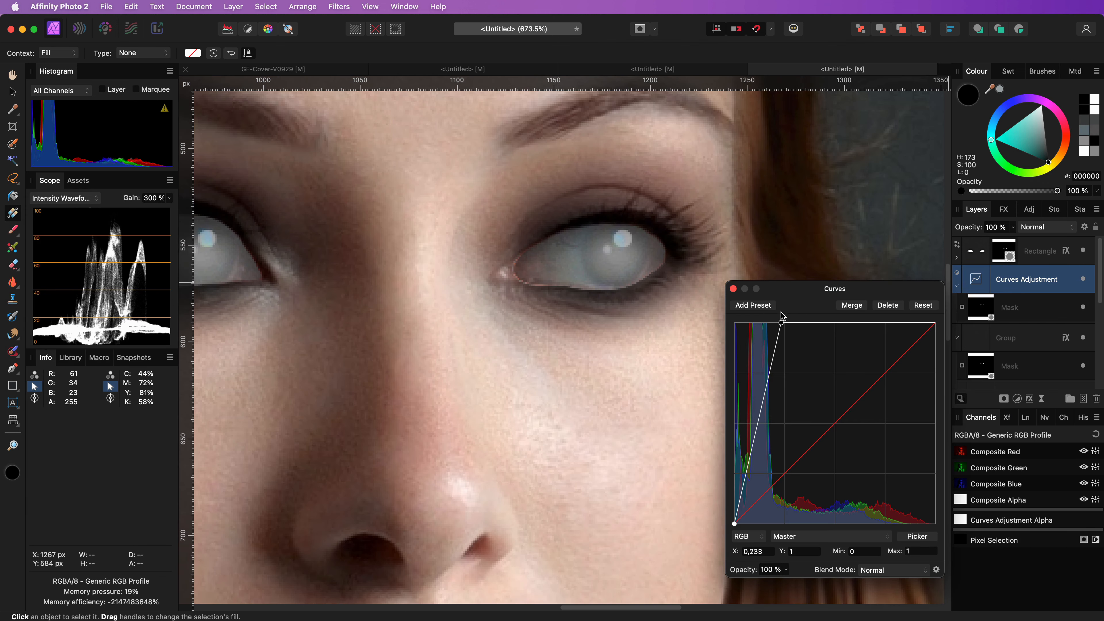
# - Move the black point of the Curves adjustment above the eye group inward to deepen the eyes' dark tones, and close it
pyautogui.moveTo(740, 525); pyautogui.dragTo(755, 524)
pyautogui.click(734, 288)
pyautogui.scroll(-5, 677, 429)
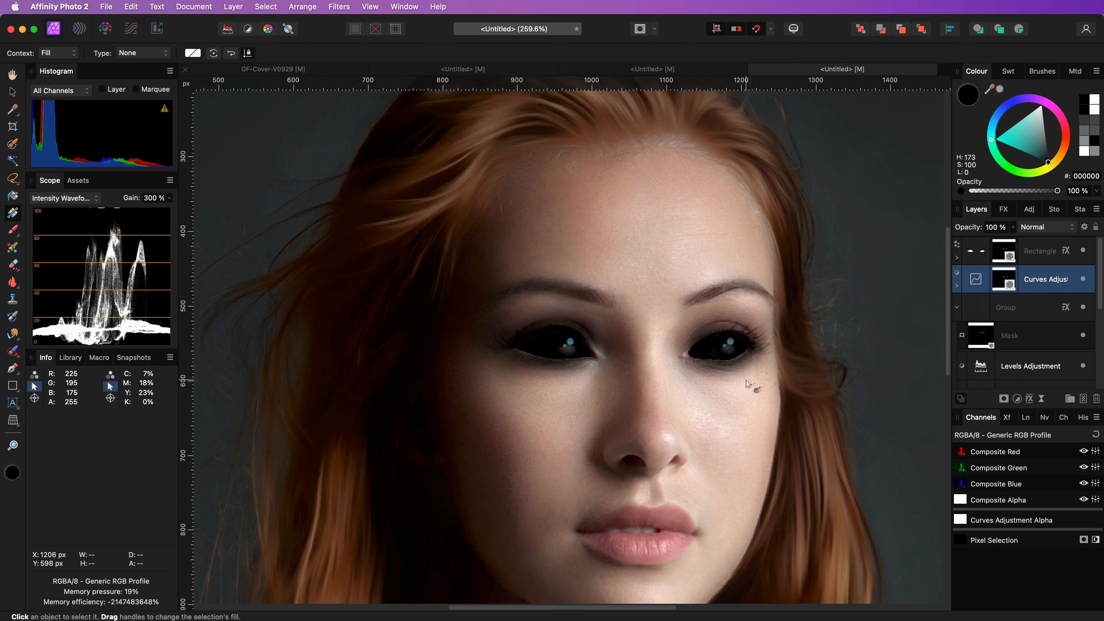
# - Select all the eye effect layers and toggle their visibility to compare the edited eyes with the original portrait
pyautogui.keyDown('shift'); pyautogui.click(1085, 283); pyautogui.keyUp('shift')
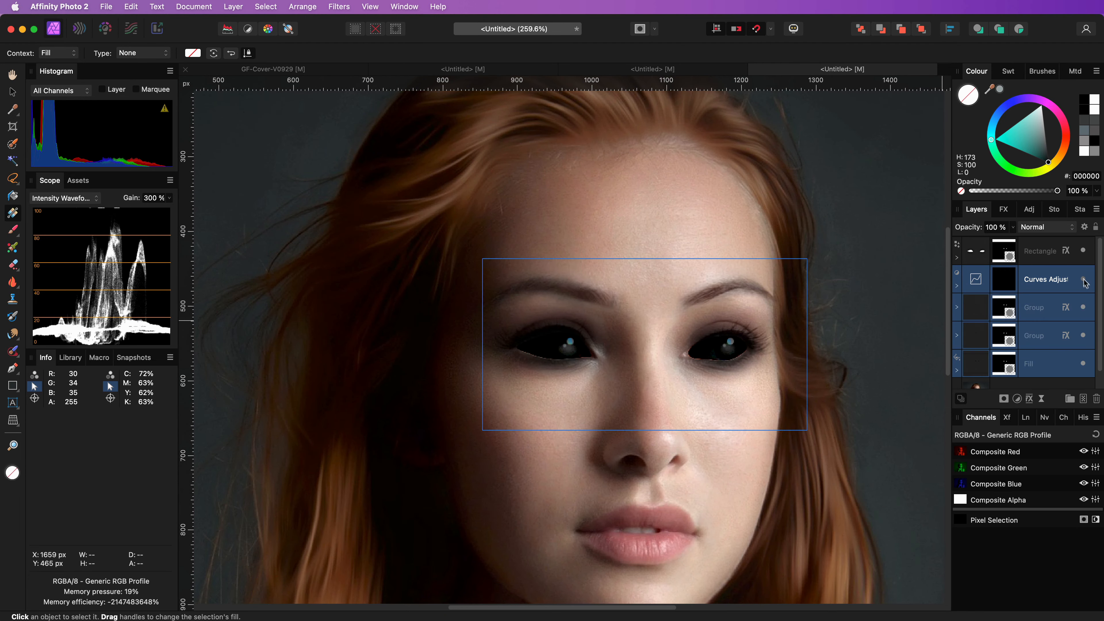
pyautogui.click(1085, 283)
pyautogui.keyDown('shift'); pyautogui.click(1049, 253); pyautogui.keyUp('shift')
pyautogui.click(1086, 365)
pyautogui.press('h')
pyautogui.click(1086, 252)
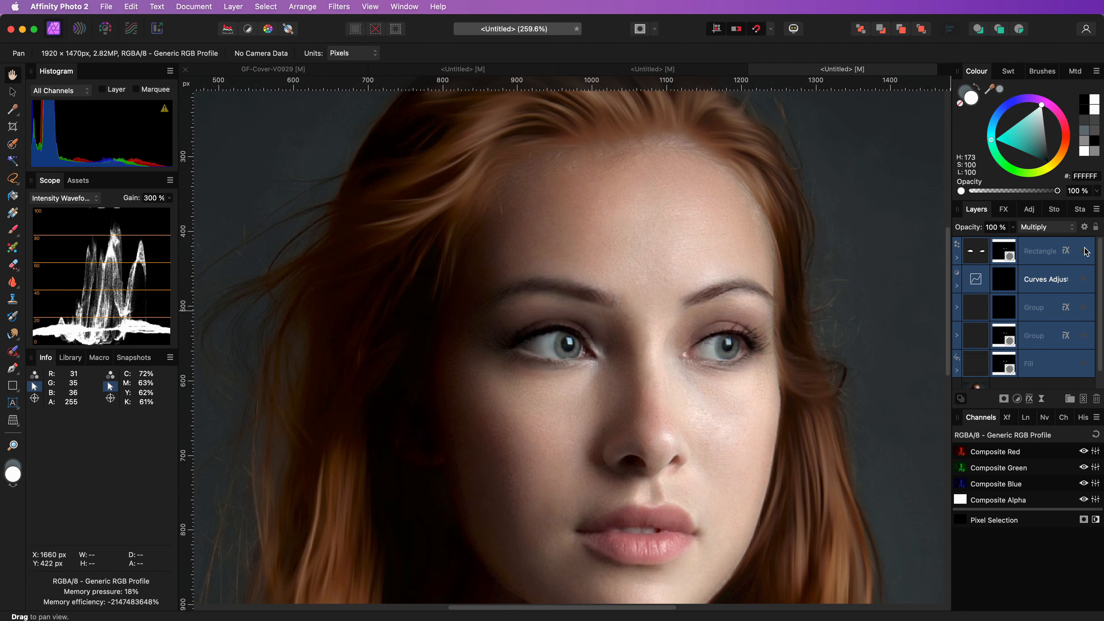
pyautogui.click(1087, 252)
pyautogui.click(1086, 251)
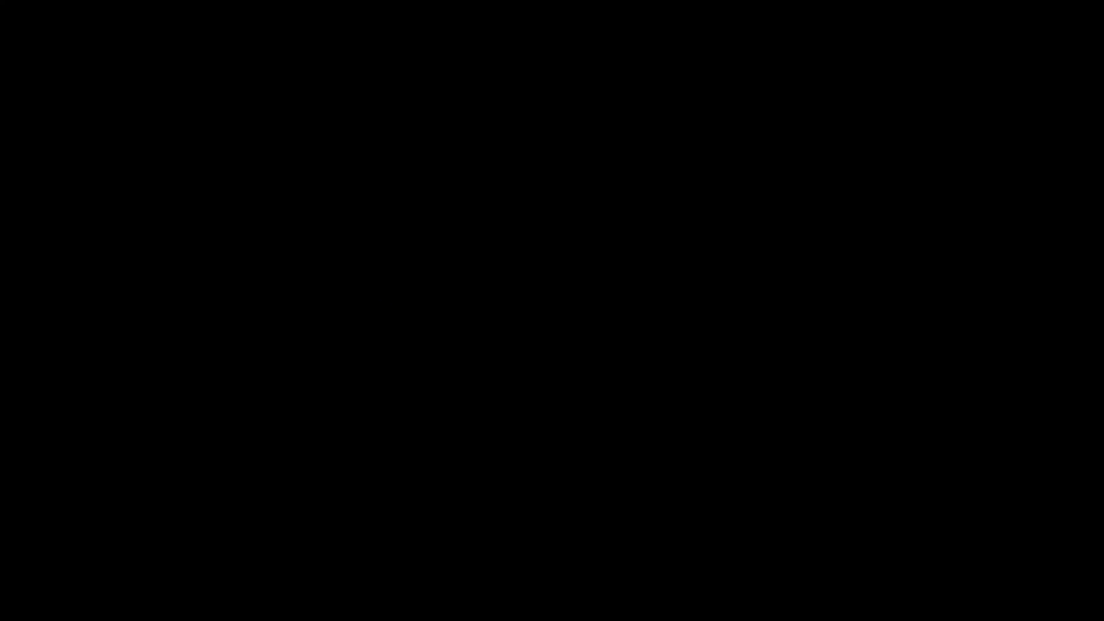